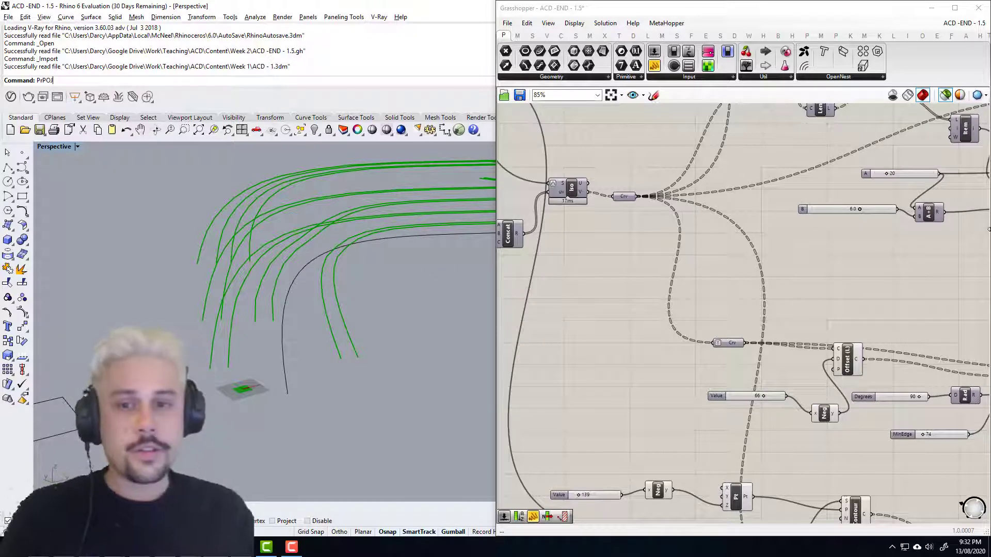
Step: Look over the Grasshopper definition from the Offset component through the Loft branch to the Boundary Surfaces branch
{"action": "scroll", "coordinate": [871, 322], "scroll_direction": "down", "scroll_amount": 3}
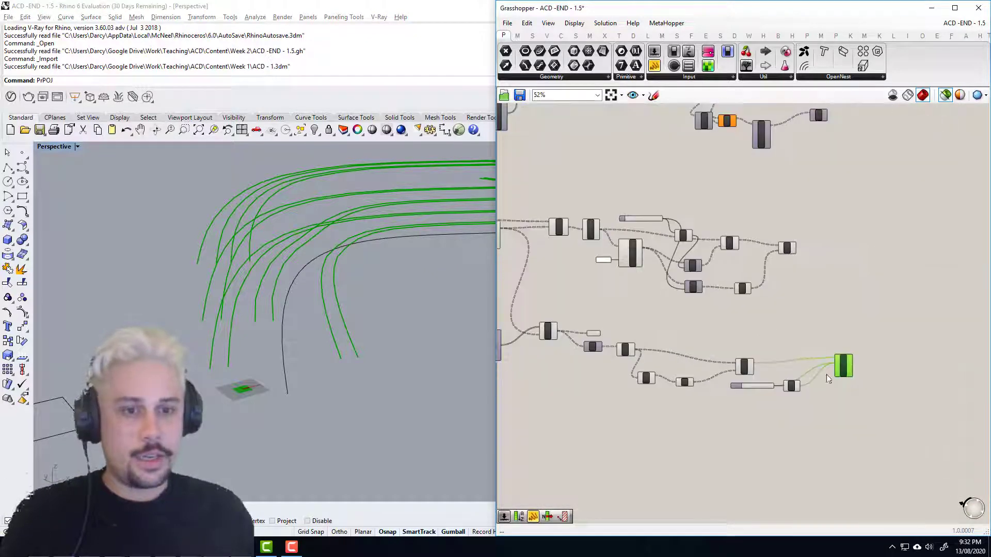
{"action": "right_click_drag", "start_coordinate": [726, 327], "coordinate": [884, 383]}
{"action": "right_click_drag", "start_coordinate": [637, 312], "coordinate": [768, 338]}
{"action": "scroll", "coordinate": [767, 337], "scroll_direction": "down", "scroll_amount": 2}
{"action": "scroll", "coordinate": [559, 244], "scroll_direction": "up", "scroll_amount": 5}
{"action": "right_click_drag", "start_coordinate": [529, 229], "coordinate": [605, 280]}
{"action": "scroll", "coordinate": [605, 280], "scroll_direction": "down", "scroll_amount": 4}
{"action": "scroll", "coordinate": [729, 305], "scroll_direction": "up", "scroll_amount": 5}
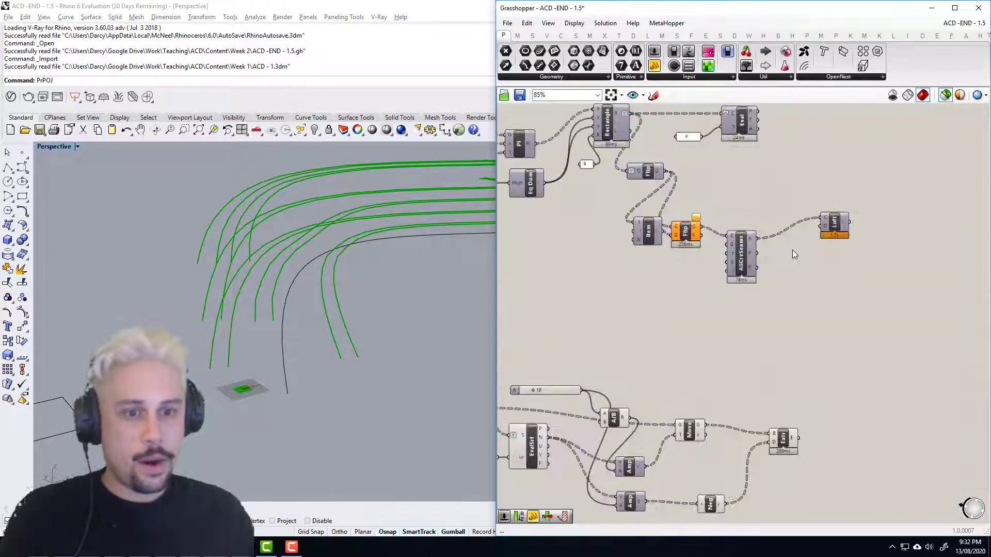
{"action": "scroll", "coordinate": [792, 251], "scroll_direction": "down", "scroll_amount": 1}
{"action": "right_click_drag", "start_coordinate": [807, 296], "coordinate": [915, 225]}
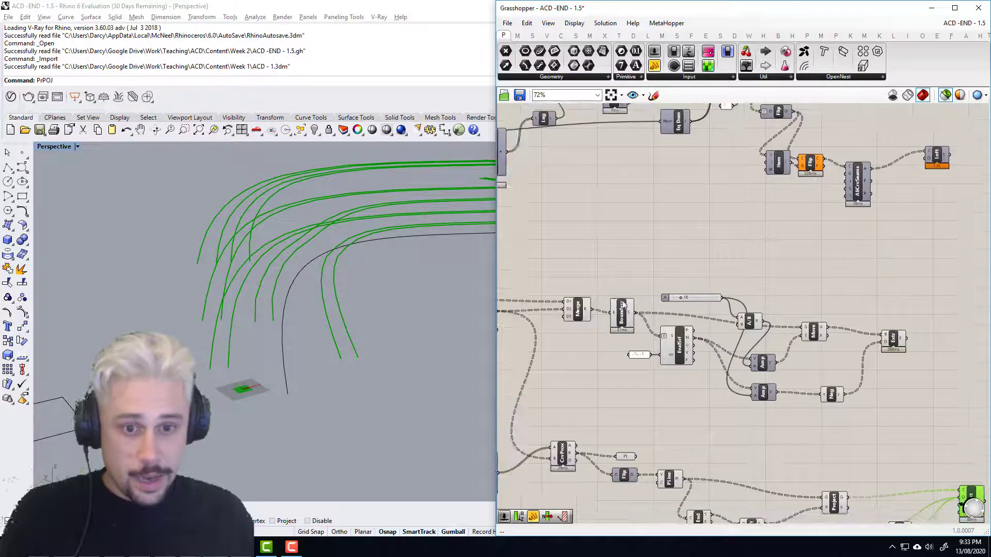
{"action": "right_click_drag", "start_coordinate": [616, 324], "coordinate": [688, 291]}
Step: Select the Boundary Surfaces component and examine its previewed rib surfaces against the lengthwise curves in the Perspective viewport
{"action": "left_click", "coordinate": [694, 283]}
{"action": "mouse_move", "coordinate": [280, 283]}
{"action": "right_mouse_down"}
{"action": "mouse_move", "coordinate": [253, 287]}
{"action": "mouse_move", "coordinate": [283, 294]}
{"action": "right_mouse_up"}
{"action": "scroll", "coordinate": [214, 262], "scroll_direction": "up", "scroll_amount": 5}
{"action": "right_click_drag", "start_coordinate": [215, 262], "coordinate": [245, 264]}
{"action": "right_click_drag", "start_coordinate": [310, 273], "coordinate": [287, 293]}
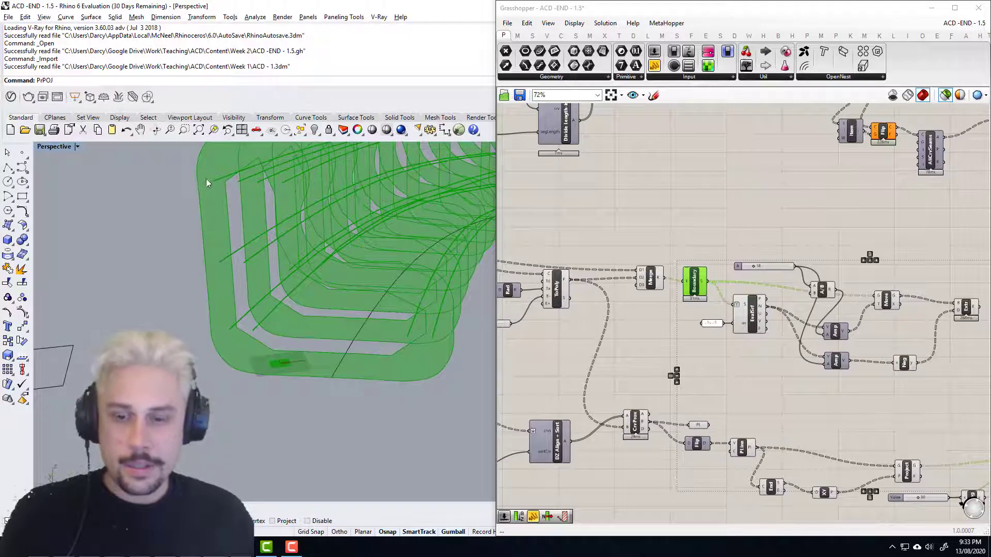
{"action": "right_click_drag", "start_coordinate": [276, 224], "coordinate": [233, 248], "text": "shift"}
{"action": "scroll", "coordinate": [207, 256], "scroll_direction": "up", "scroll_amount": 5}
{"action": "scroll", "coordinate": [210, 259], "scroll_direction": "down", "scroll_amount": 5}
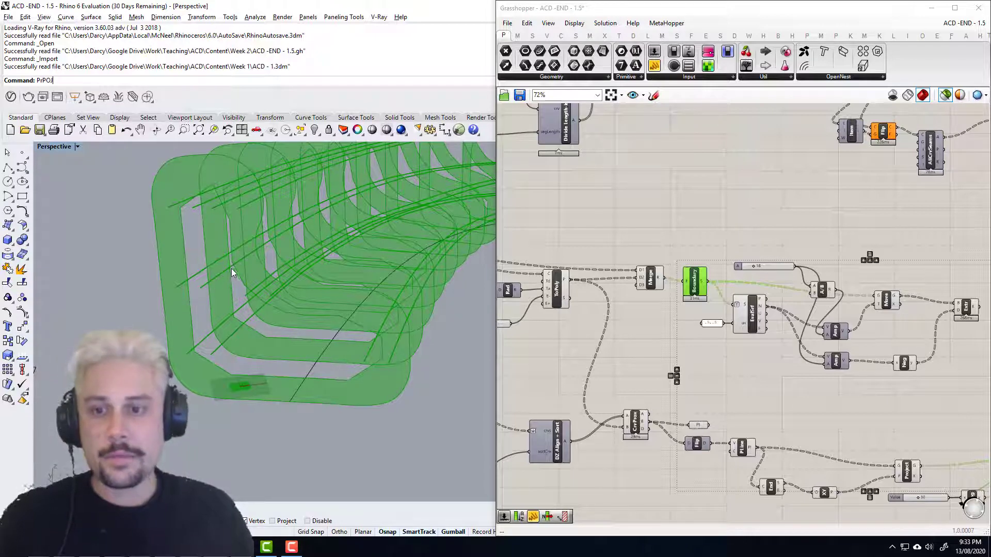
{"action": "right_click_drag", "start_coordinate": [379, 292], "coordinate": [222, 304], "text": "shift"}
{"action": "scroll", "coordinate": [313, 286], "scroll_direction": "down", "scroll_amount": 8}
{"action": "scroll", "coordinate": [301, 290], "scroll_direction": "up", "scroll_amount": 8}
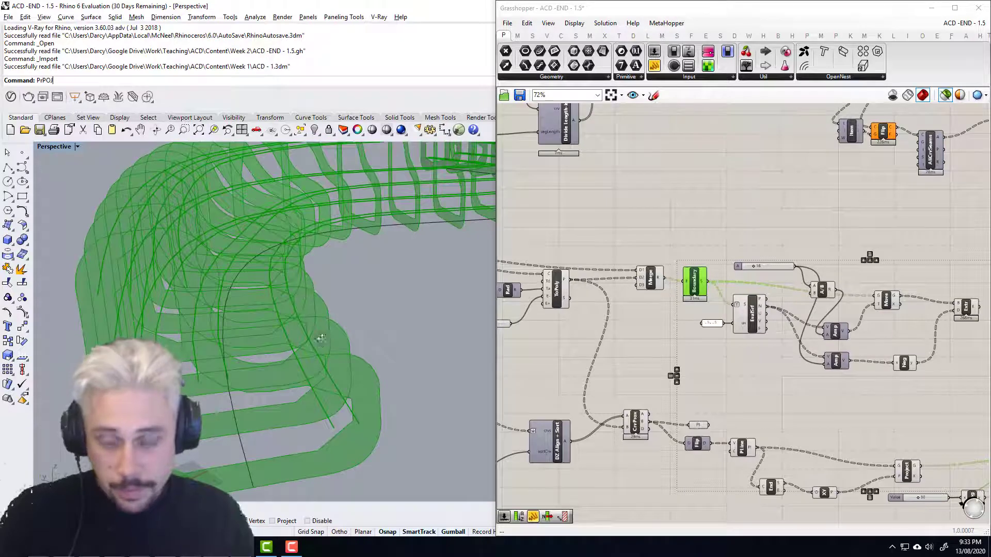
{"action": "right_click_drag", "start_coordinate": [321, 338], "coordinate": [323, 335]}
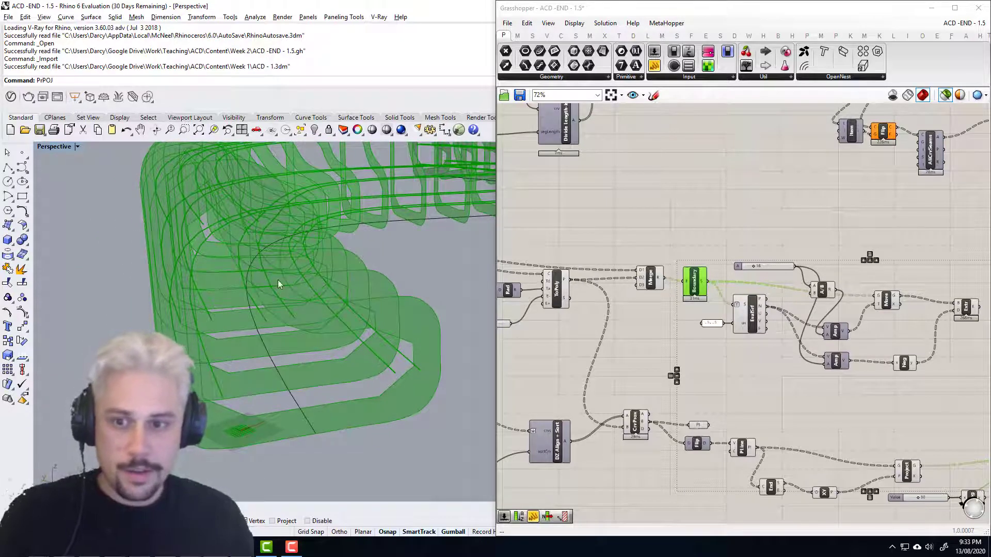
{"action": "right_click_drag", "start_coordinate": [307, 267], "coordinate": [301, 277]}
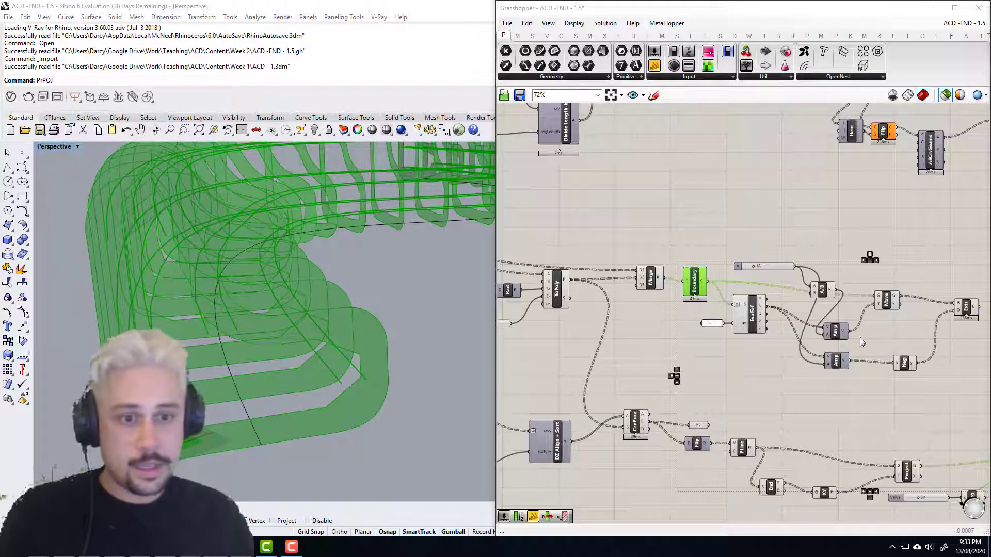
Step: Add a Surface parameter, feed it from the Boundary Surfaces output, and place it below the curve proximity branch
{"action": "right_click", "coordinate": [751, 392]}
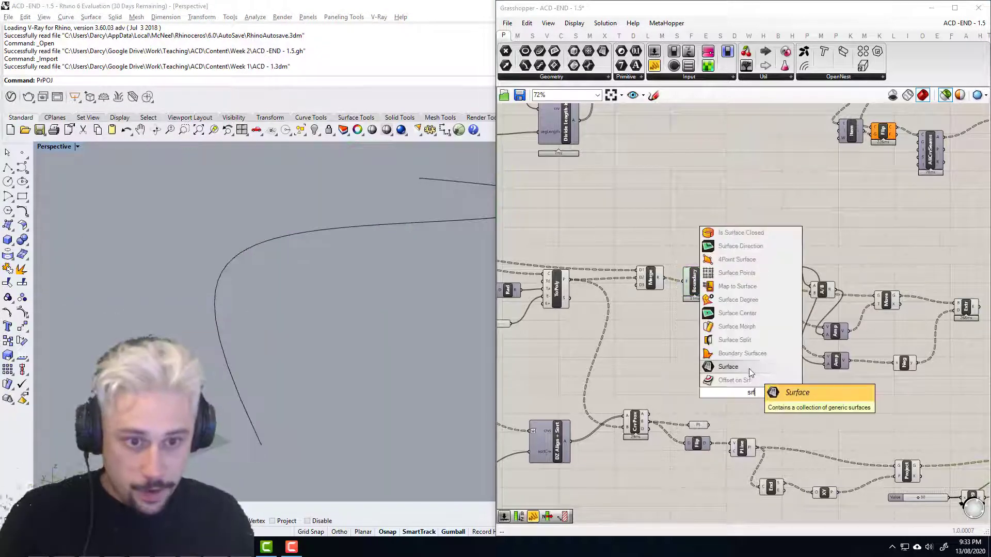
{"action": "left_click", "coordinate": [748, 368]}
{"action": "left_click_drag", "start_coordinate": [710, 281], "coordinate": [743, 392]}
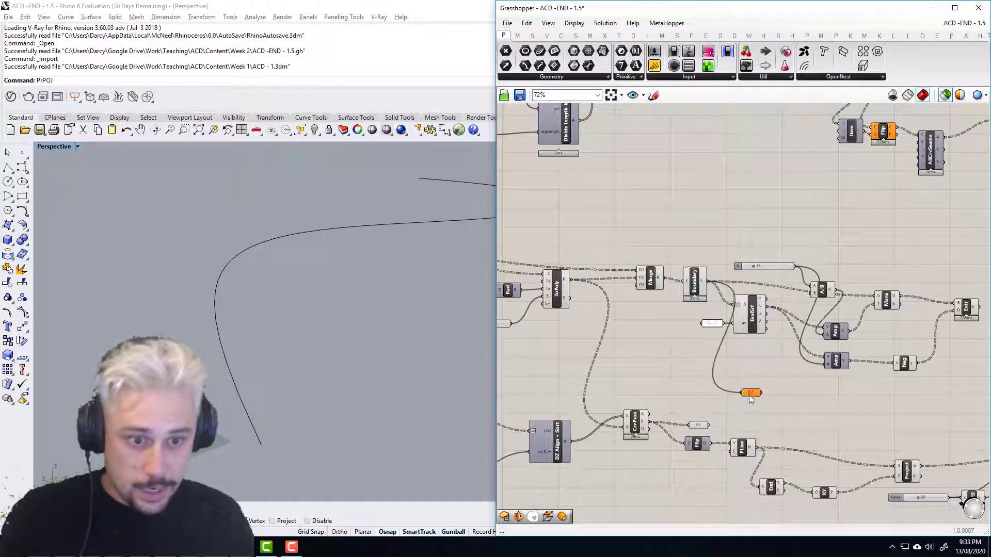
{"action": "scroll", "coordinate": [751, 395], "scroll_direction": "down", "scroll_amount": 5}
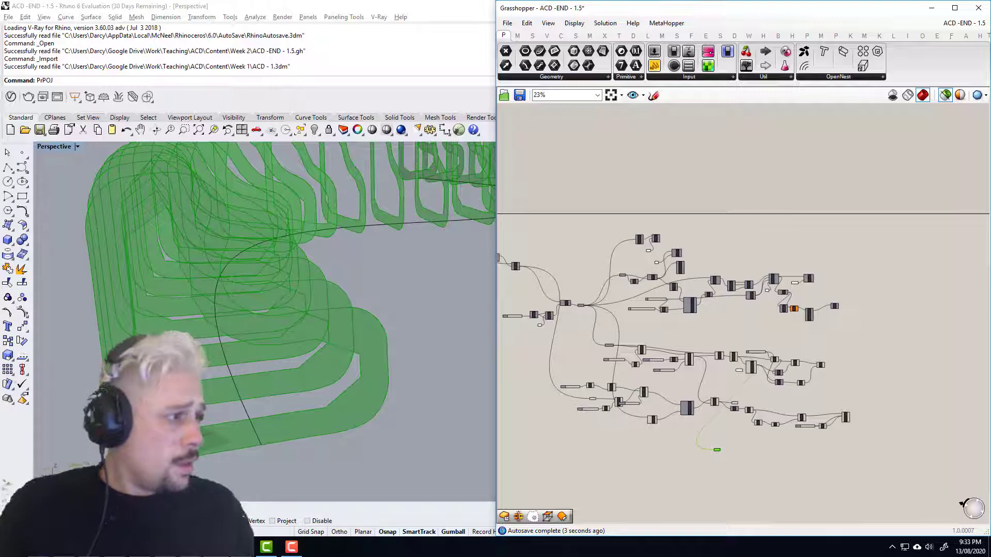
{"action": "scroll", "coordinate": [722, 457], "scroll_direction": "up", "scroll_amount": 5}
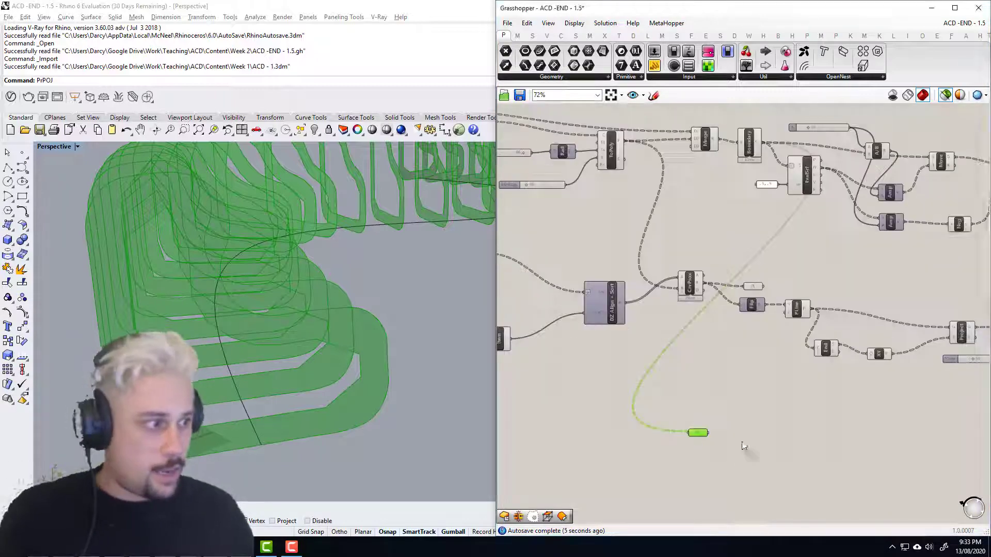
Step: Add a Surface | Curve intersection component (SCX) and connect the Surface parameter to its S input
{"action": "right_click", "coordinate": [738, 433]}
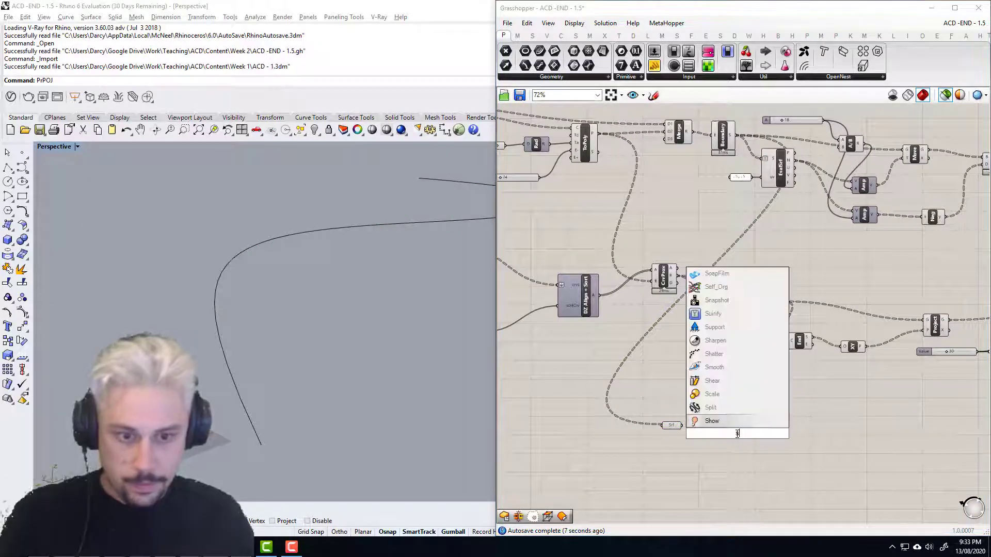
{"action": "left_click", "coordinate": [704, 429]}
{"action": "scroll", "coordinate": [675, 428], "scroll_direction": "up", "scroll_amount": 3}
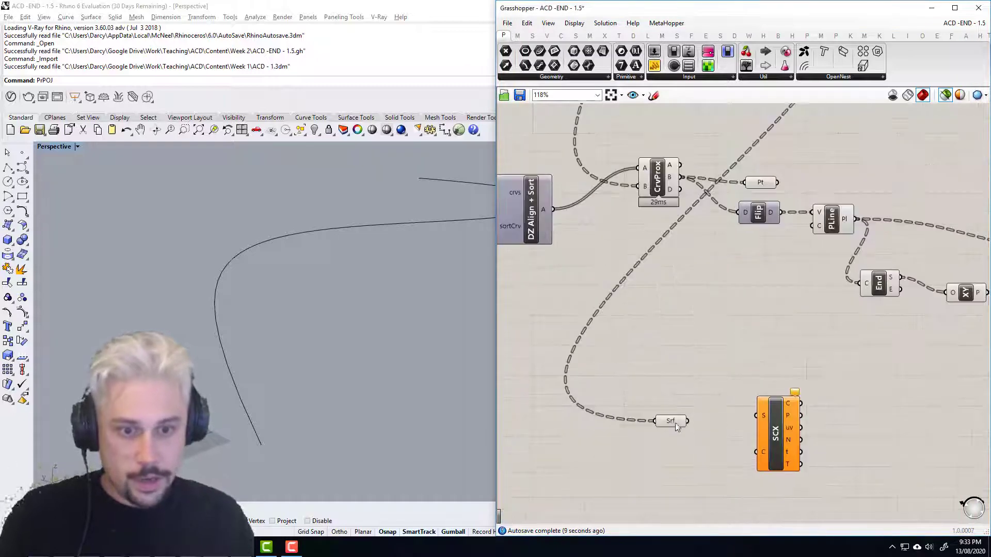
{"action": "left_click_drag", "start_coordinate": [688, 420], "coordinate": [754, 417]}
{"action": "left_click_drag", "start_coordinate": [674, 425], "coordinate": [701, 420]}
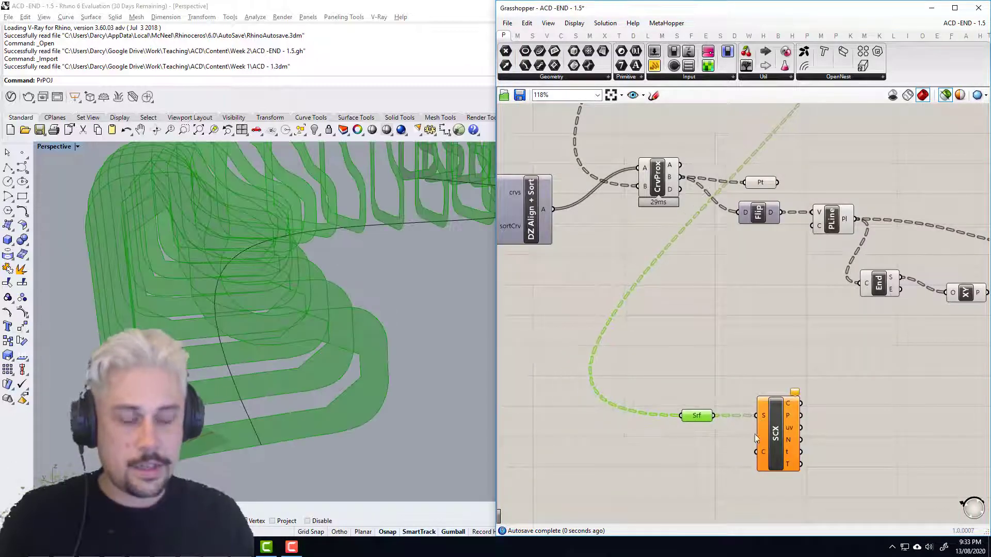
Step: Move the Surface parameter and the SCX component together to the far end of the definition, beside the Offset component
{"action": "left_click", "coordinate": [239, 530]}
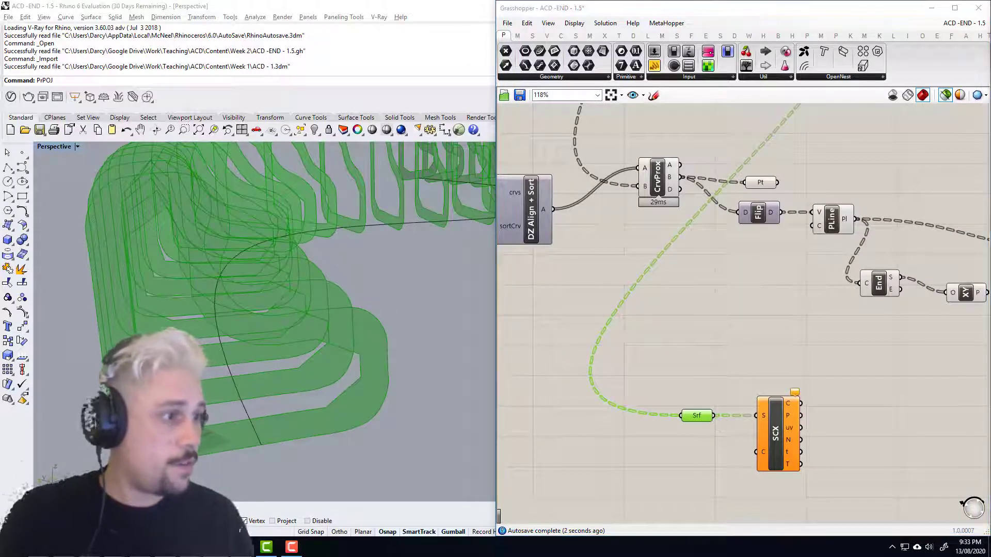
{"action": "scroll", "coordinate": [697, 252], "scroll_direction": "down", "scroll_amount": 5}
{"action": "left_click_drag", "start_coordinate": [734, 271], "coordinate": [685, 310]}
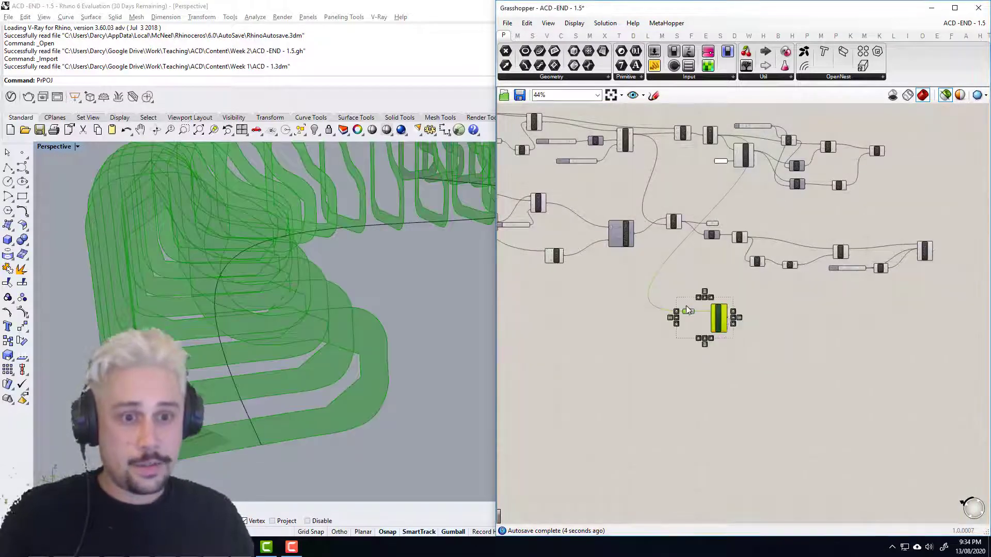
{"action": "scroll", "coordinate": [723, 323], "scroll_direction": "up", "scroll_amount": 5}
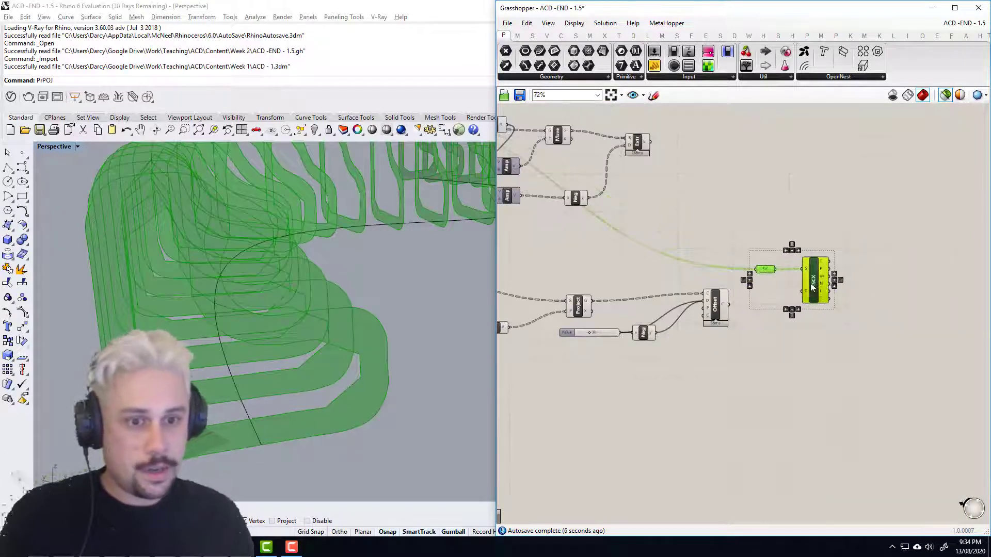
{"action": "right_click_drag", "start_coordinate": [702, 343], "coordinate": [687, 339]}
{"action": "left_click", "coordinate": [687, 337]}
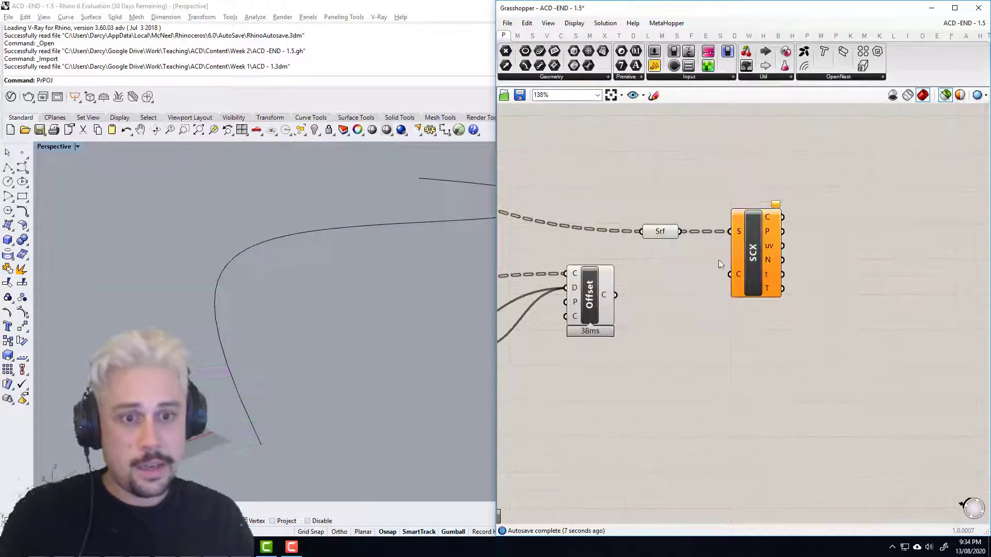
Step: Simplify the Offset component's curve output, connect it to the C input of SCX, and preview the intersection points
{"action": "right_click", "coordinate": [611, 293]}
{"action": "left_click", "coordinate": [639, 356]}
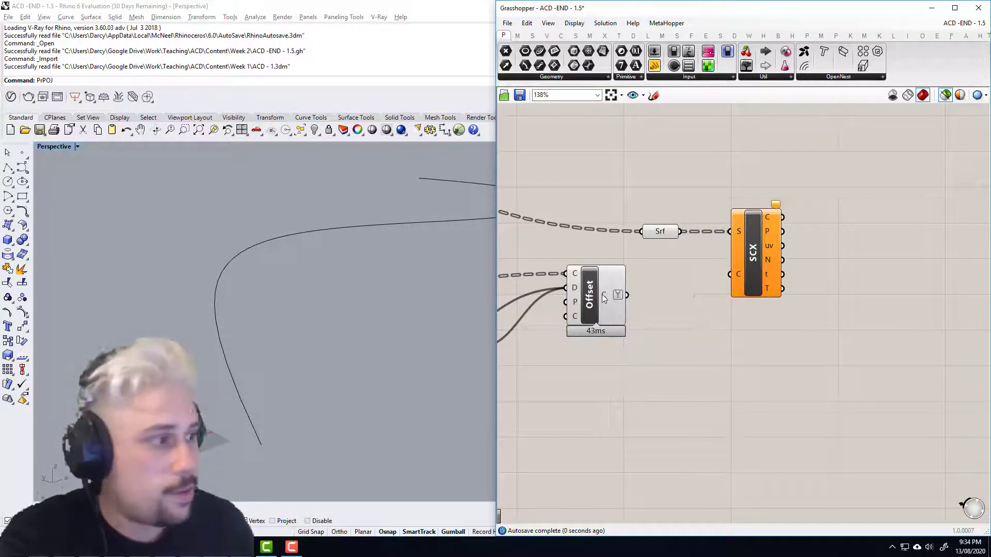
{"action": "mouse_move", "coordinate": [604, 294]}
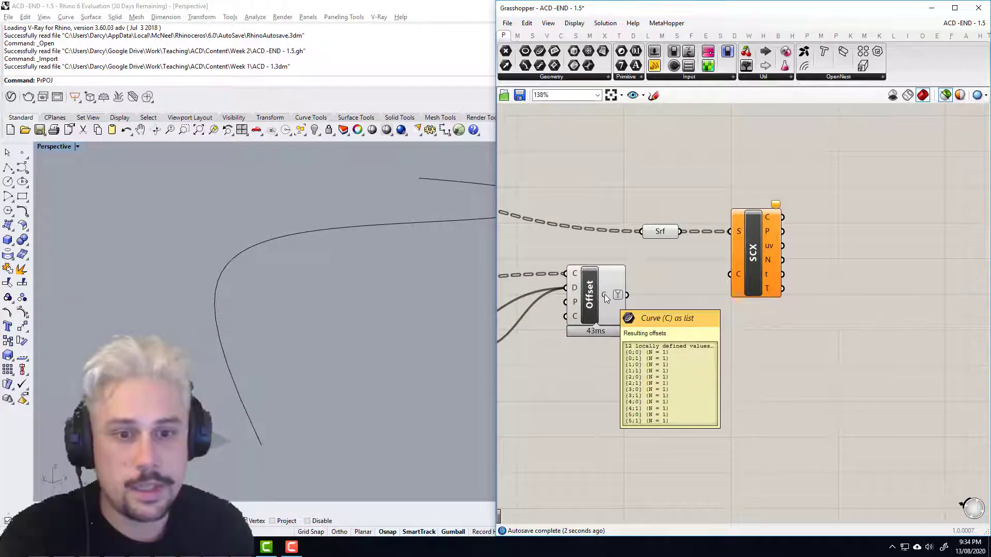
{"action": "left_click_drag", "start_coordinate": [626, 294], "coordinate": [729, 274]}
{"action": "left_click", "coordinate": [754, 255]}
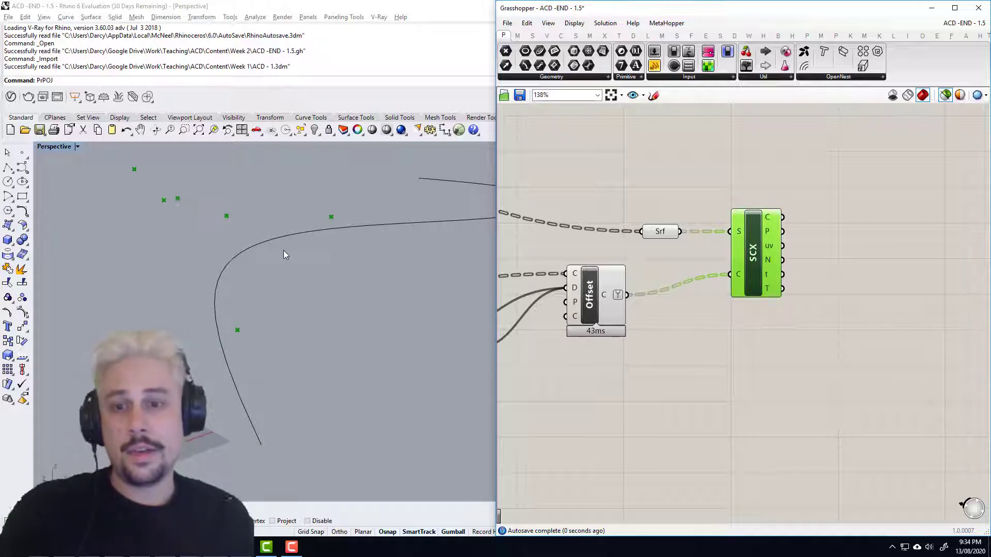
{"action": "right_click_drag", "start_coordinate": [283, 249], "coordinate": [330, 289]}
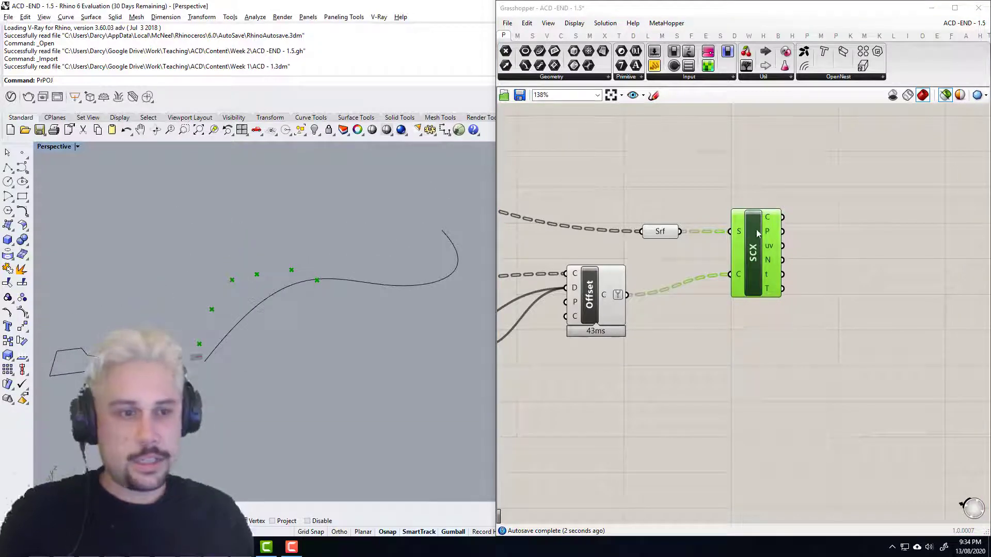
Step: Flatten the Surface parameter that feeds the S input of SCX
{"action": "mouse_move", "coordinate": [739, 236]}
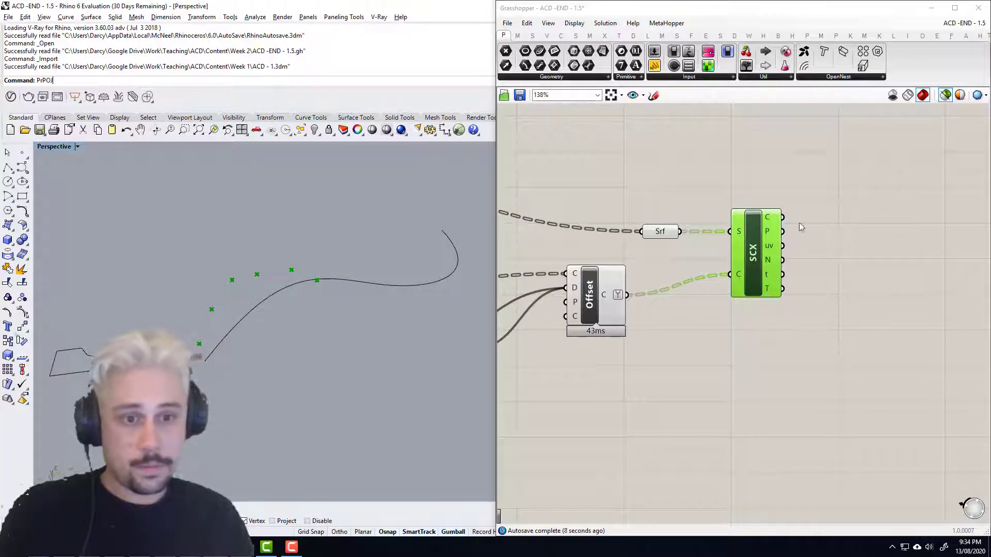
{"action": "right_click", "coordinate": [654, 232]}
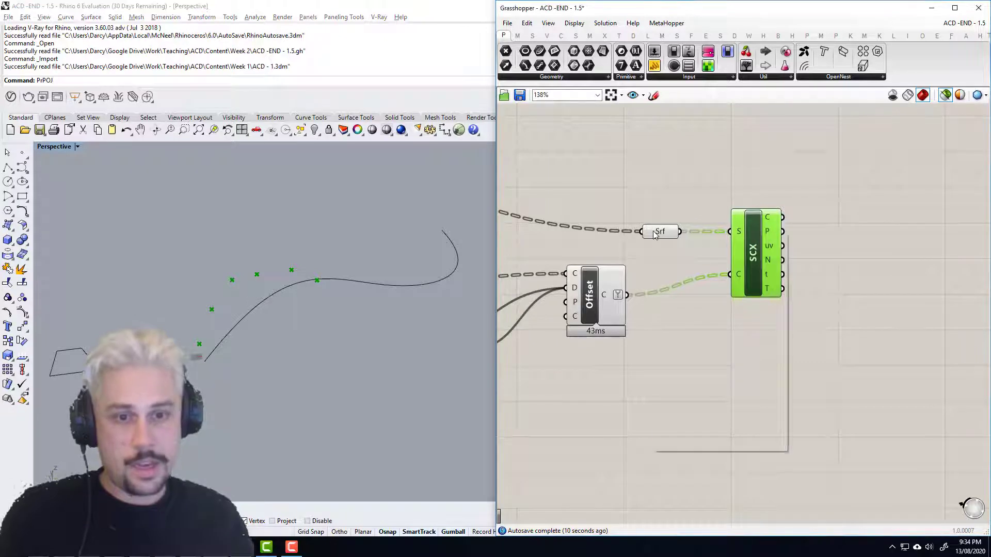
{"action": "left_click", "coordinate": [680, 322]}
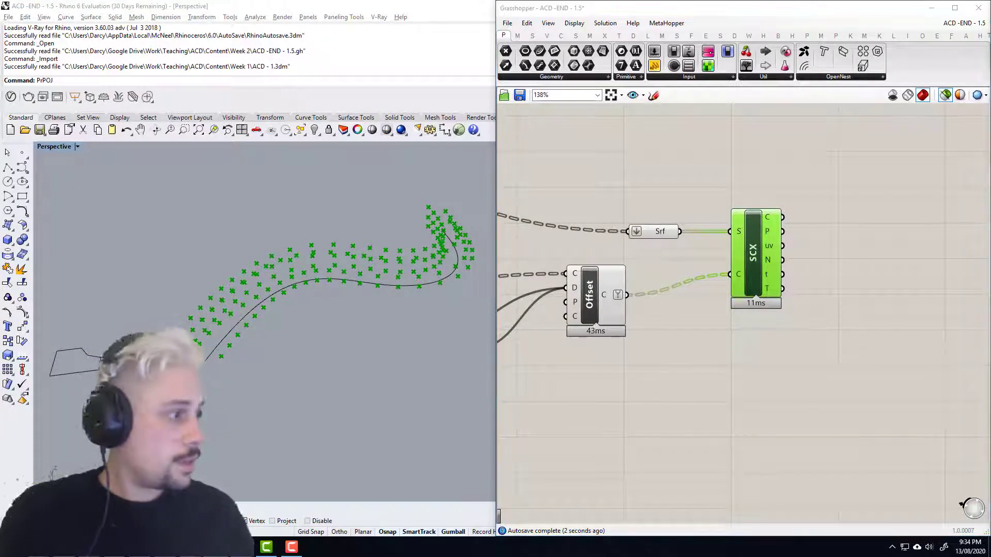
{"action": "right_click_drag", "start_coordinate": [836, 247], "coordinate": [787, 248]}
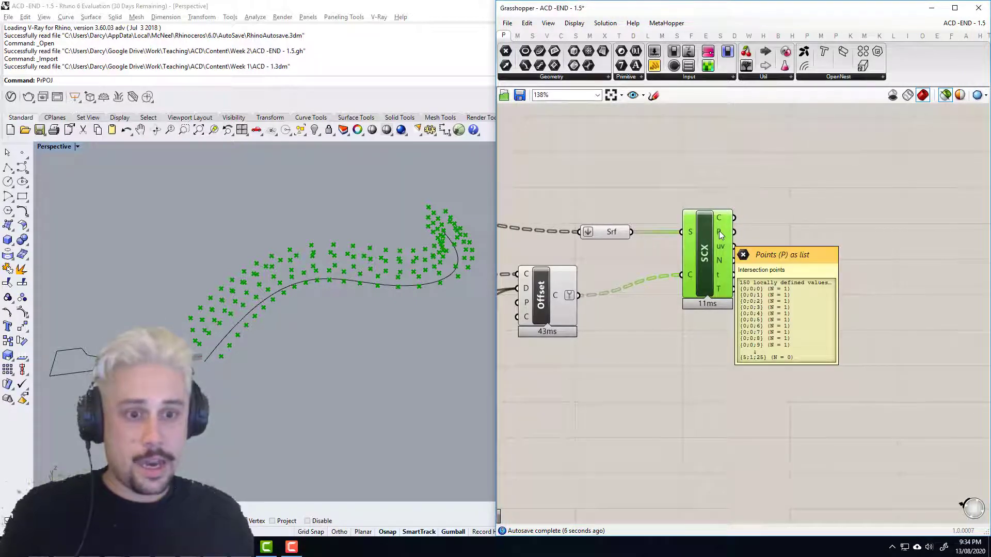
Step: Add a Trim Tree component, feed it the points output of SCX, and place it beside SCX
{"action": "left_click", "coordinate": [815, 261]}
{"action": "double_click", "coordinate": [815, 261]}
{"action": "type", "text": "t"}
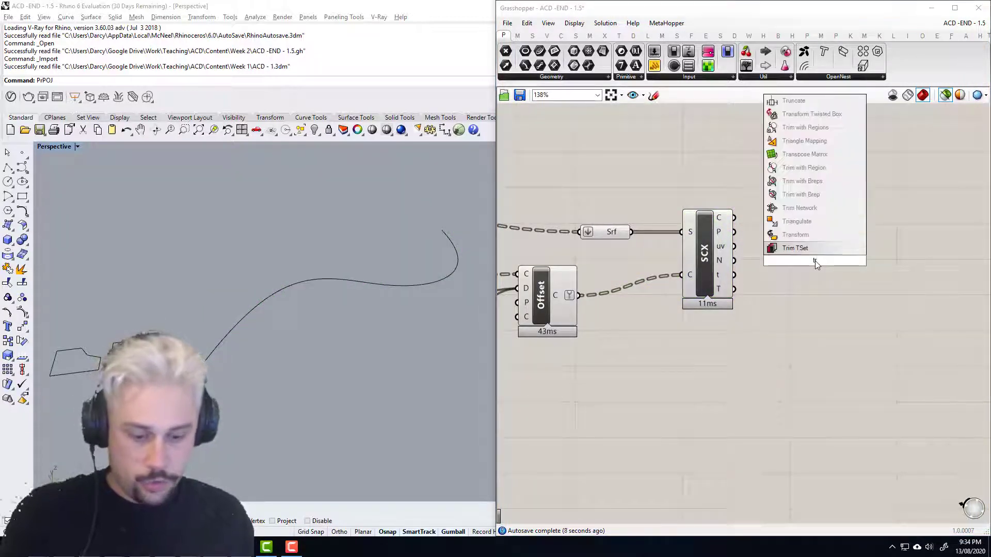
{"action": "type", "text": "rim"}
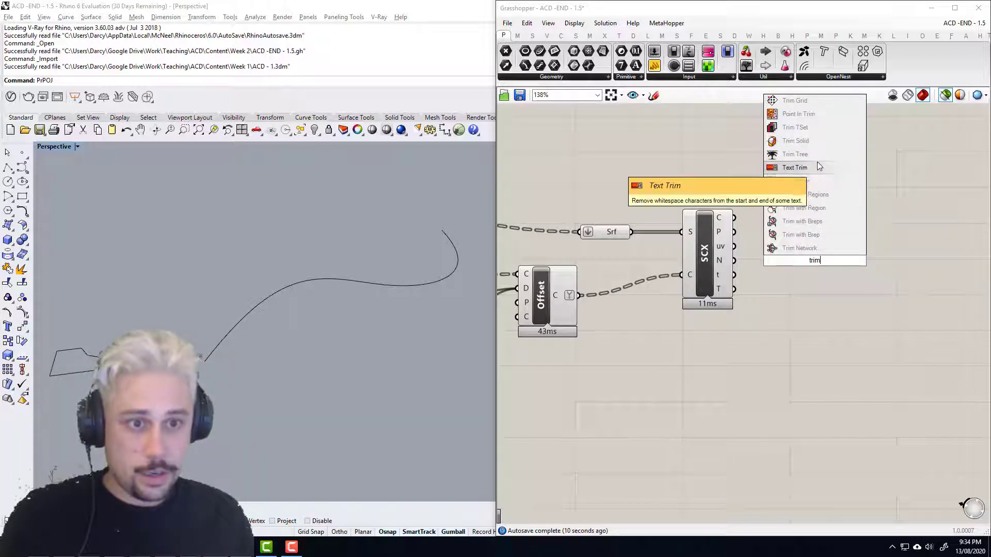
{"action": "left_click", "coordinate": [820, 167]}
{"action": "scroll", "coordinate": [791, 218], "scroll_direction": "up", "scroll_amount": 3}
{"action": "left_click_drag", "start_coordinate": [702, 249], "coordinate": [789, 275]}
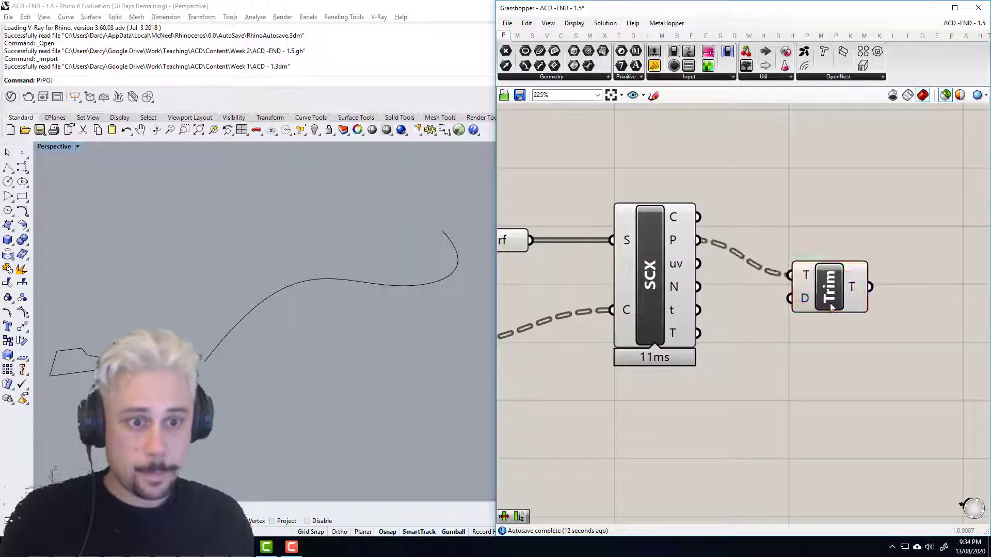
{"action": "left_click_drag", "start_coordinate": [855, 287], "coordinate": [835, 260]}
{"action": "mouse_move", "coordinate": [835, 260]}
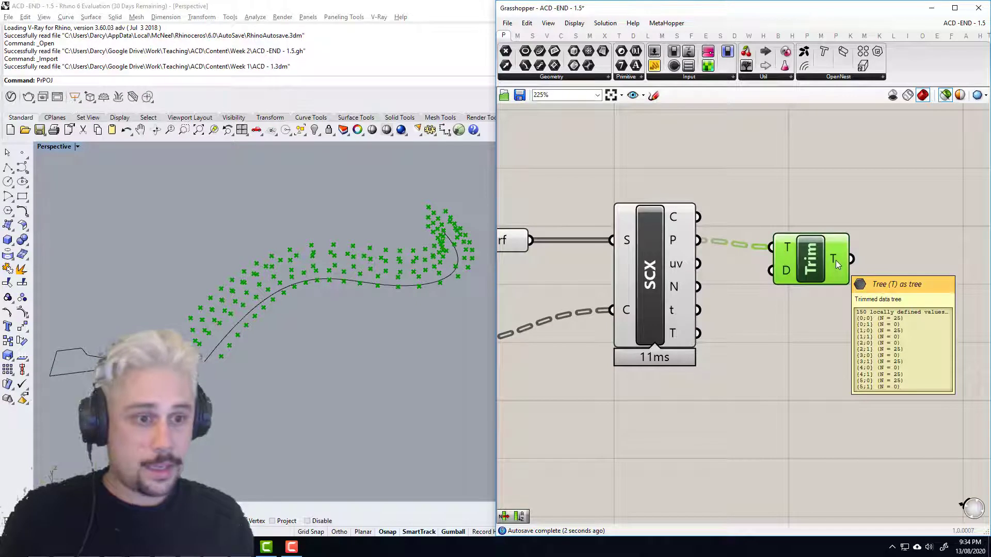
Step: Add a List Length component and connect the Trim Tree output to it
{"action": "right_click_drag", "start_coordinate": [938, 266], "coordinate": [852, 266]}
{"action": "double_click", "coordinate": [852, 267]}
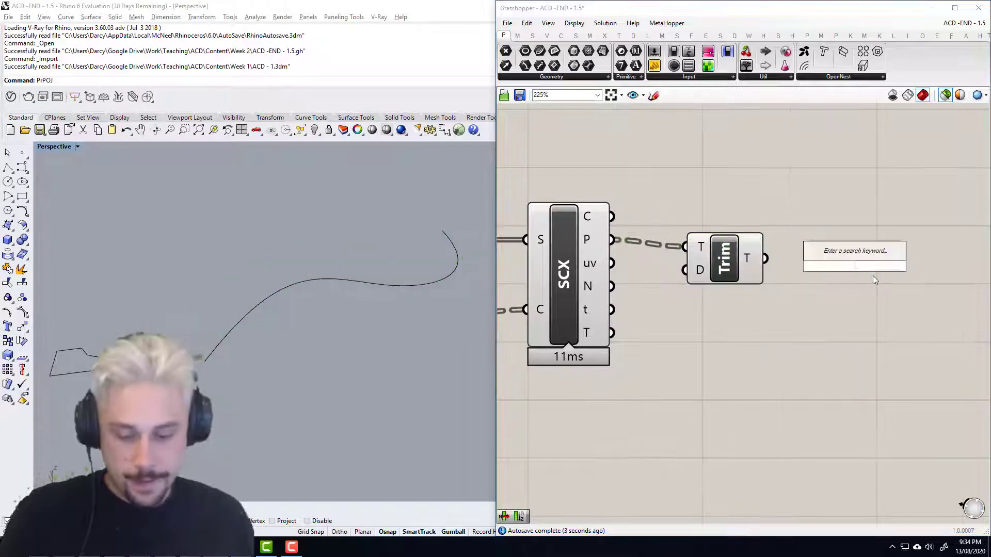
{"action": "type", "text": "list length"}
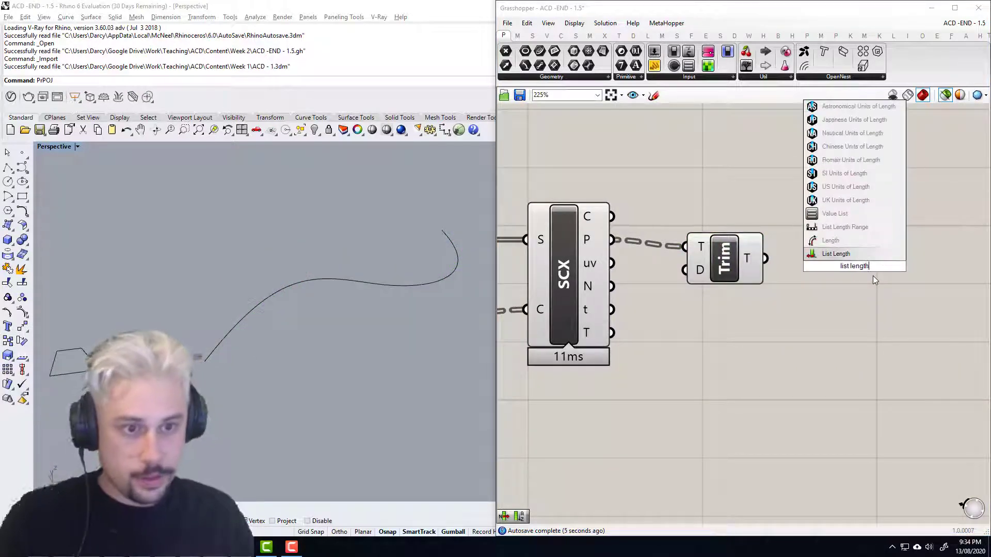
{"action": "left_click", "coordinate": [865, 256]}
{"action": "left_click_drag", "start_coordinate": [765, 258], "coordinate": [811, 267]}
Step: Add a Panel below the List Length component and connect the list lengths to it
{"action": "right_click_drag", "start_coordinate": [943, 330], "coordinate": [751, 299]}
{"action": "double_click", "coordinate": [827, 298]}
{"action": "type", "text": "//"}
{"action": "key", "text": "Return"}
{"action": "left_click_drag", "start_coordinate": [750, 299], "coordinate": [786, 351]}
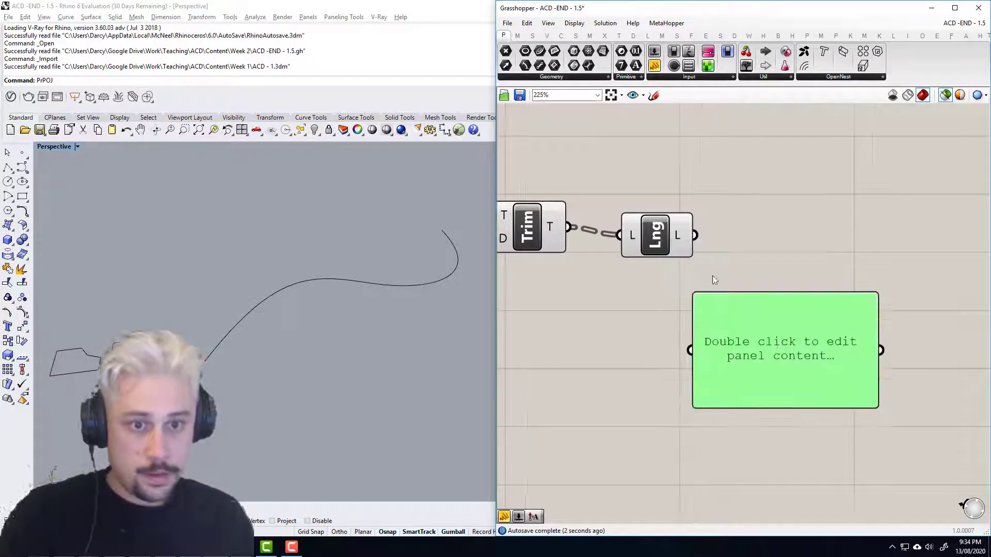
{"action": "left_click_drag", "start_coordinate": [695, 235], "coordinate": [704, 352]}
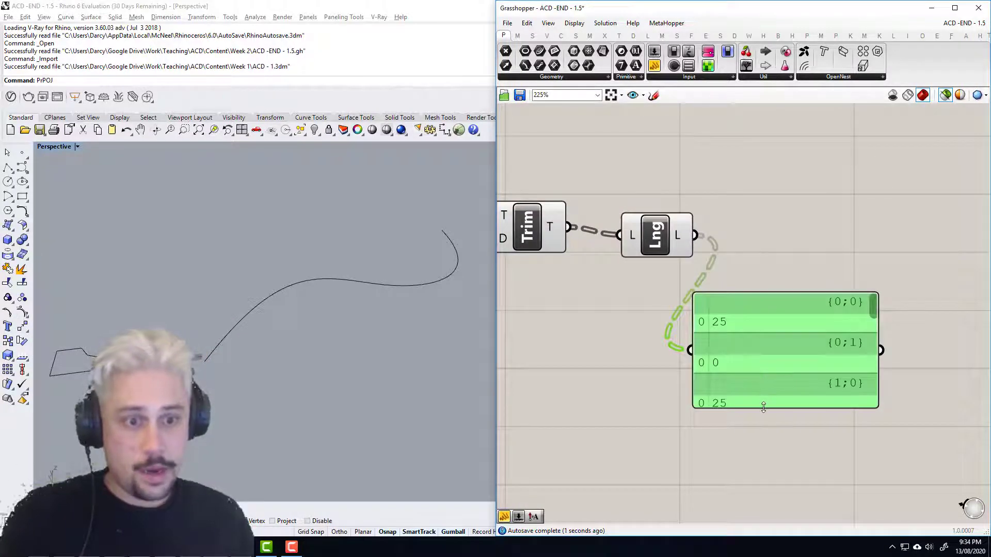
Step: Duplicate the Trim Tree component after List Length, feed it the list lengths, and connect its output to the Panel
{"action": "left_click_drag", "start_coordinate": [763, 407], "coordinate": [763, 469]}
{"action": "scroll", "coordinate": [752, 439], "scroll_direction": "down", "scroll_amount": 3}
{"action": "left_click_drag", "start_coordinate": [614, 310], "coordinate": [798, 313], "text": "alt"}
{"action": "left_click_drag", "start_coordinate": [716, 313], "coordinate": [715, 402]}
{"action": "right_click_drag", "start_coordinate": [838, 423], "coordinate": [814, 368]}
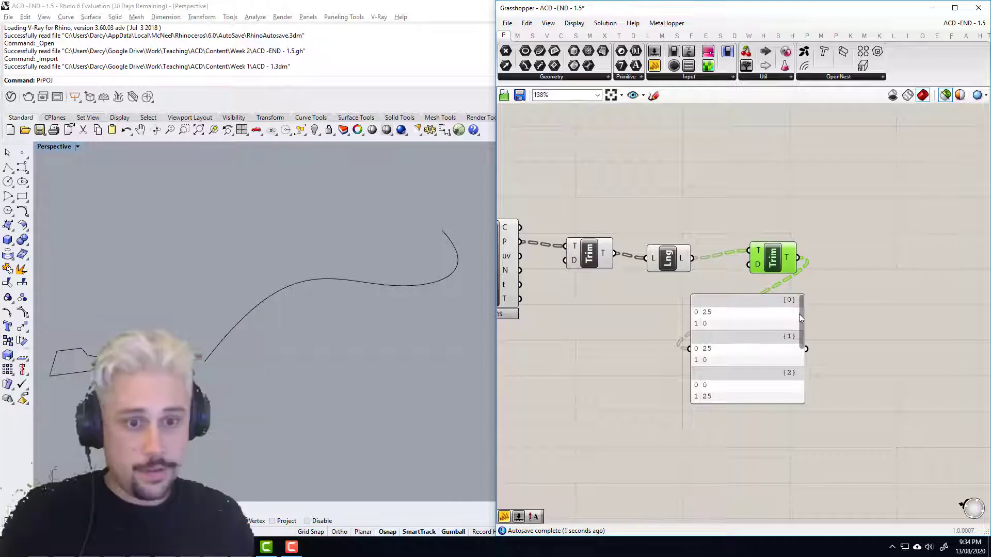
Step: Enlarge the Panel to show more branches and examine the paired list lengths in each branch
{"action": "left_click_drag", "start_coordinate": [800, 326], "coordinate": [769, 463]}
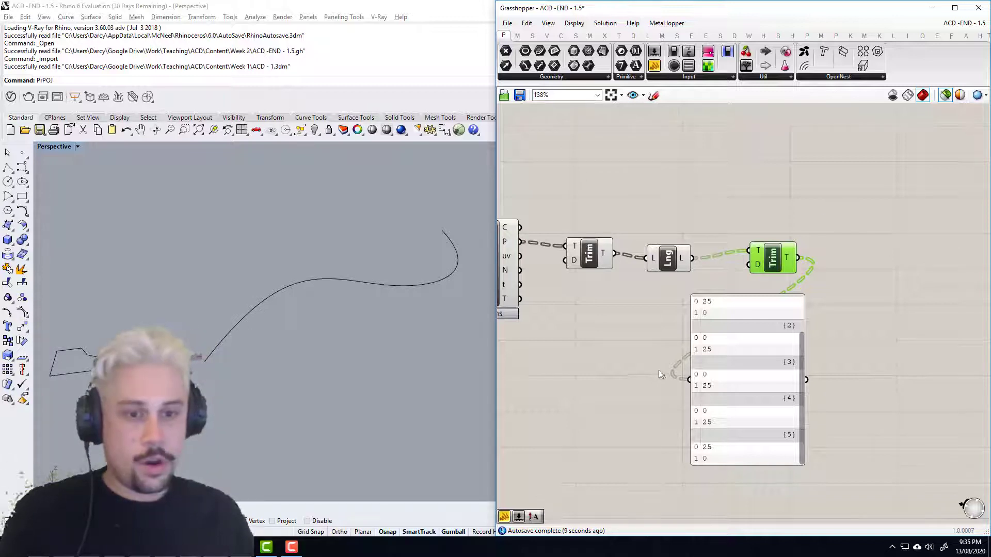
{"action": "scroll", "coordinate": [722, 356], "scroll_direction": "down", "scroll_amount": 3}
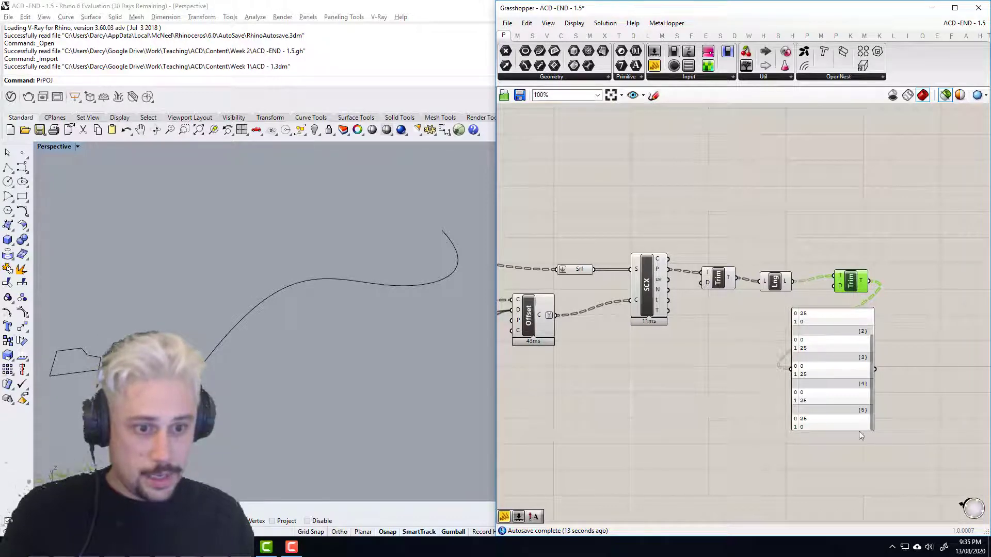
{"action": "left_click_drag", "start_coordinate": [858, 430], "coordinate": [858, 453]}
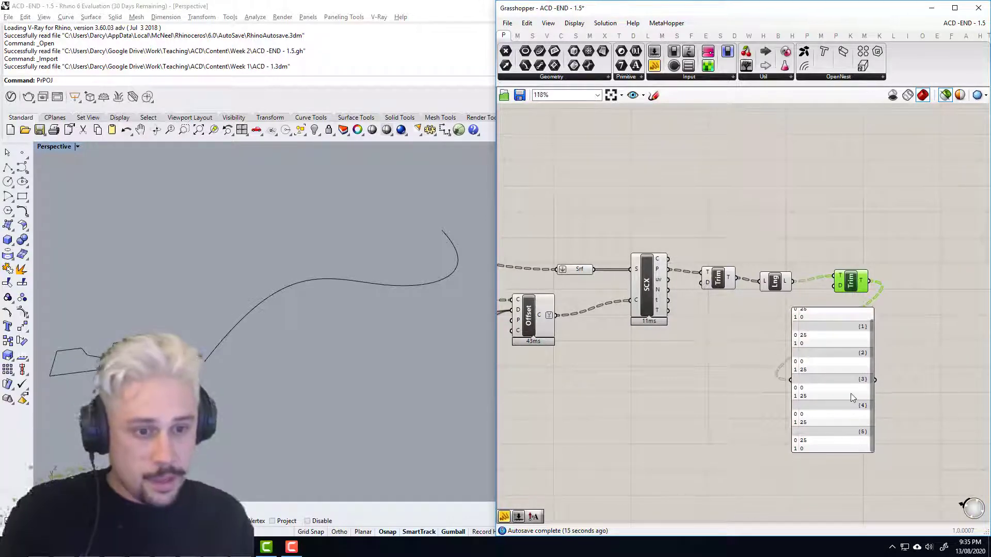
{"action": "scroll", "coordinate": [850, 395], "scroll_direction": "up", "scroll_amount": 3}
{"action": "scroll", "coordinate": [860, 330], "scroll_direction": "up", "scroll_amount": 1}
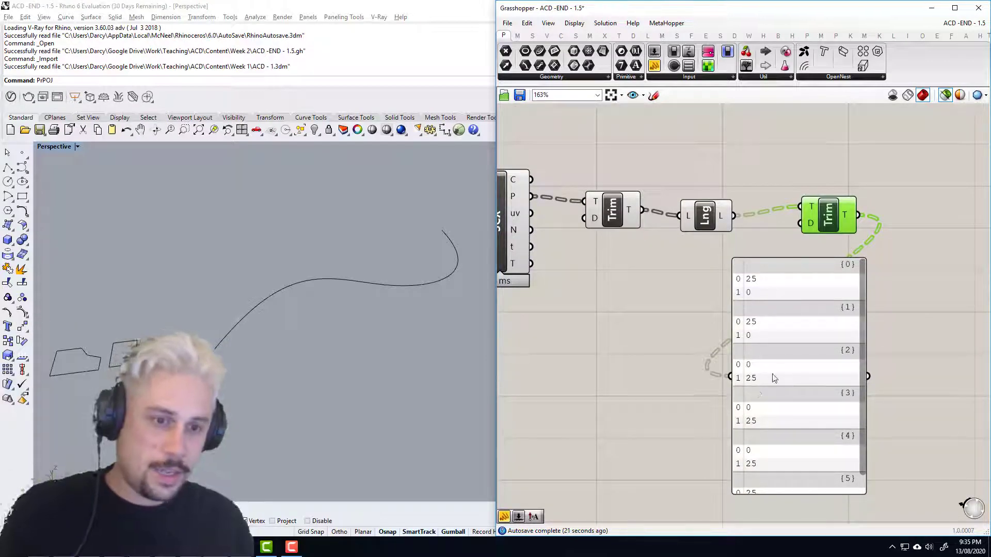
{"action": "scroll", "coordinate": [774, 378], "scroll_direction": "down", "scroll_amount": 1}
{"action": "scroll", "coordinate": [756, 310], "scroll_direction": "up", "scroll_amount": 3}
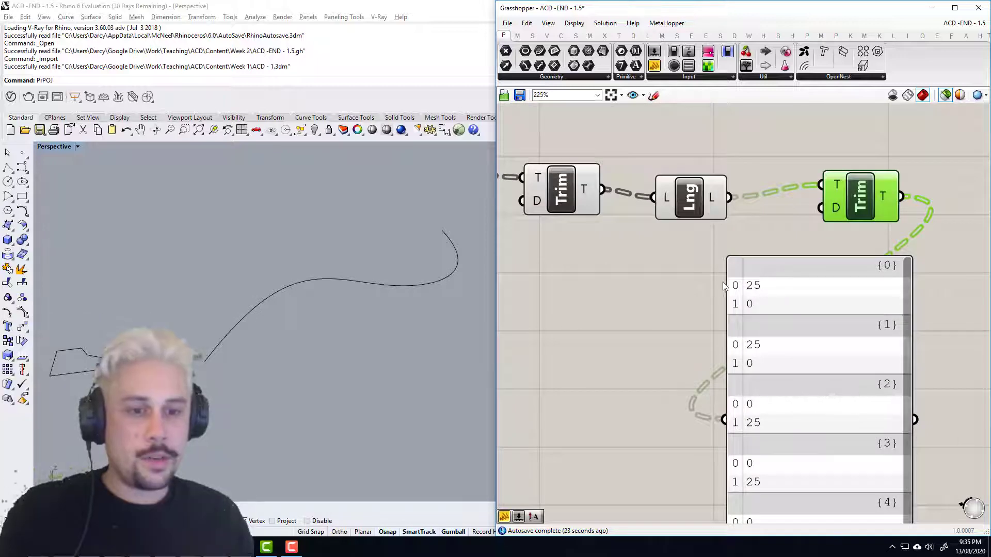
{"action": "scroll", "coordinate": [774, 311], "scroll_direction": "down", "scroll_amount": 3}
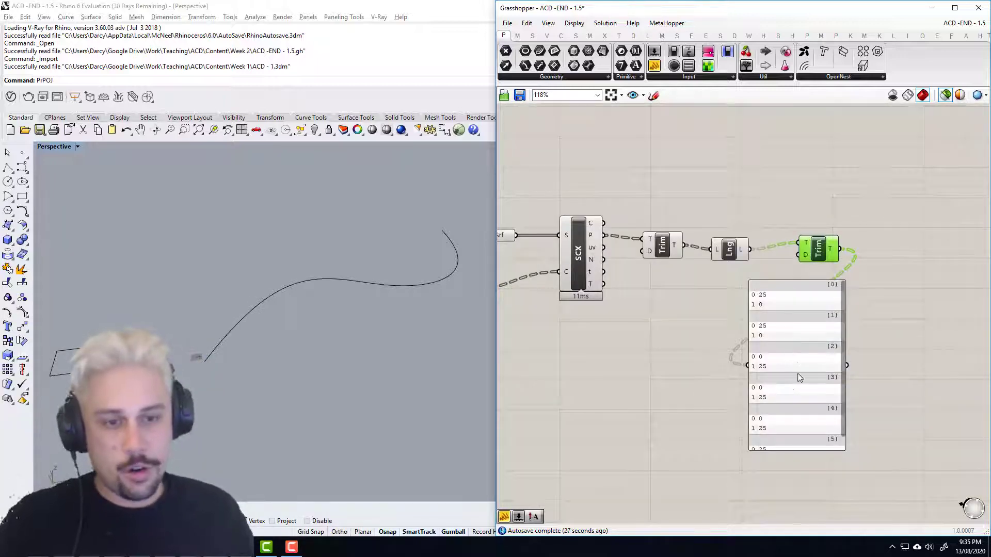
Step: Add another Trim Tree component in the empty canvas area below Offset and SCX
{"action": "right_click_drag", "start_coordinate": [641, 368], "coordinate": [753, 364]}
{"action": "scroll", "coordinate": [741, 362], "scroll_direction": "down", "scroll_amount": 2}
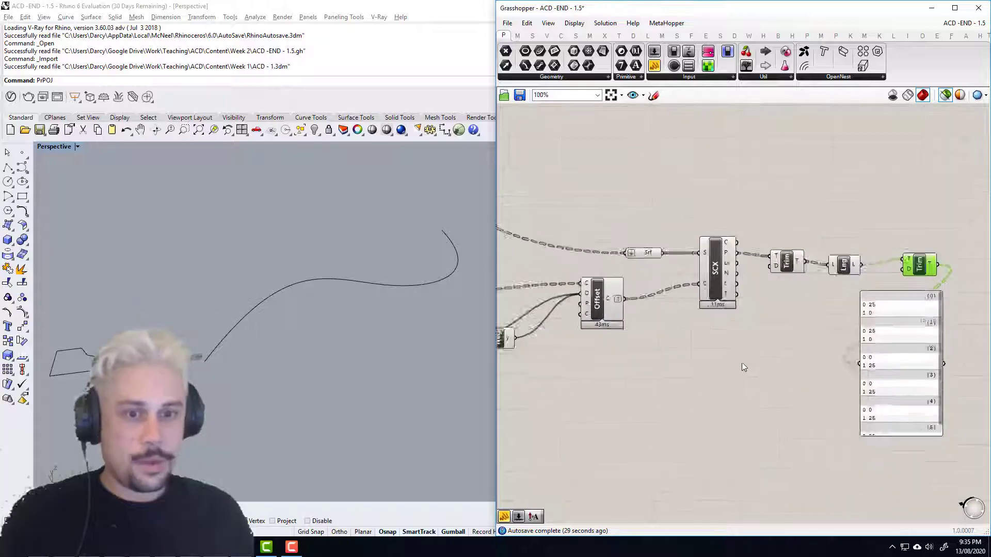
{"action": "double_click", "coordinate": [676, 385]}
{"action": "type", "text": "trim tre"}
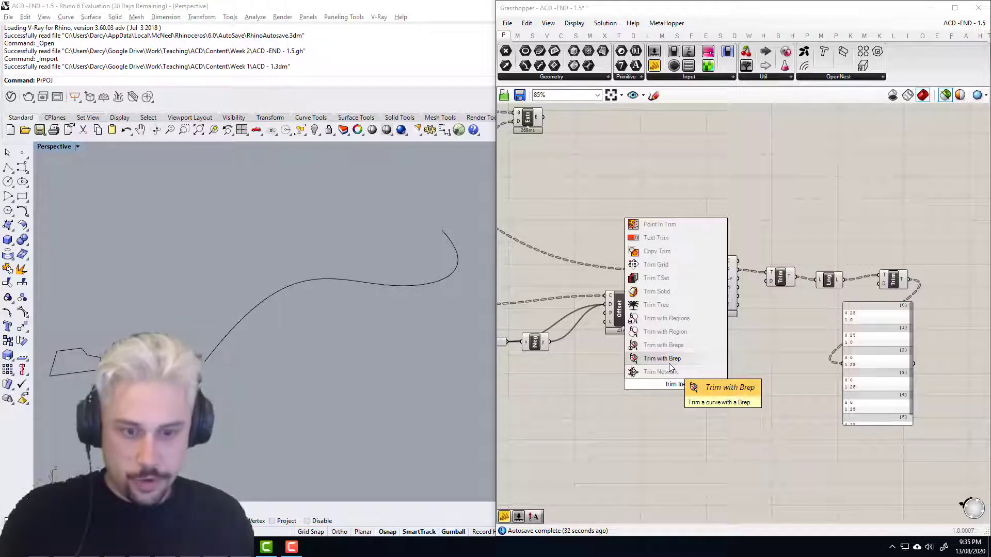
{"action": "left_click", "coordinate": [671, 371]}
{"action": "scroll", "coordinate": [671, 356], "scroll_direction": "up", "scroll_amount": 1}
{"action": "right_click_drag", "start_coordinate": [671, 352], "coordinate": [643, 351]}
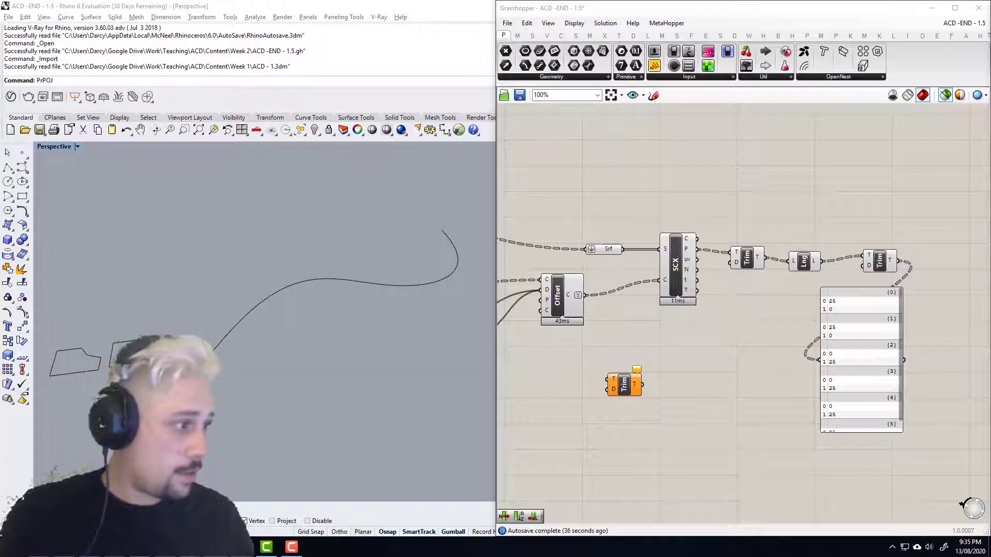
Step: Connect the curve output of Offset to the new Trim Tree and shift that component further along, below SCX
{"action": "scroll", "coordinate": [741, 288], "scroll_direction": "down", "scroll_amount": 2}
{"action": "right_click_drag", "start_coordinate": [632, 232], "coordinate": [760, 244]}
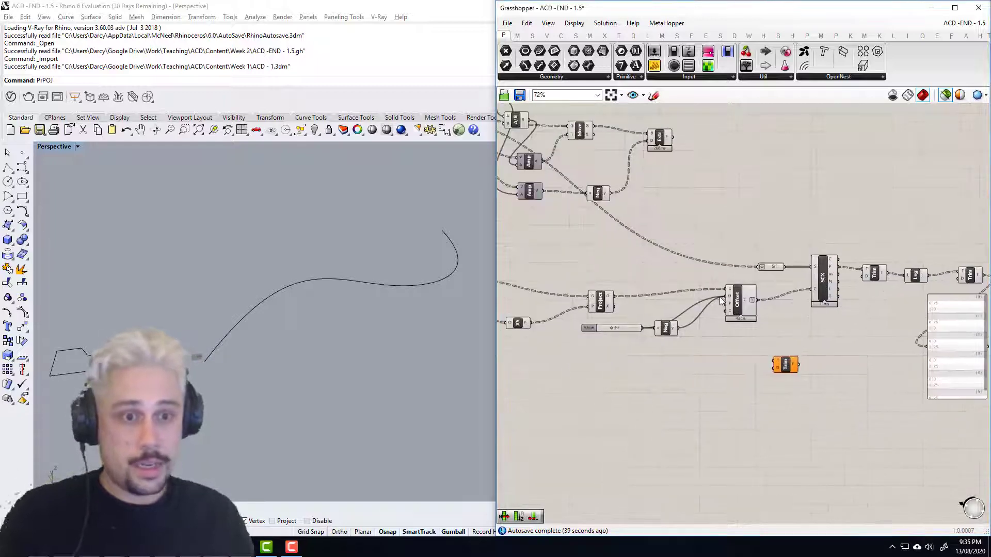
{"action": "left_click", "coordinate": [739, 301]}
{"action": "scroll", "coordinate": [739, 301], "scroll_direction": "up", "scroll_amount": 2}
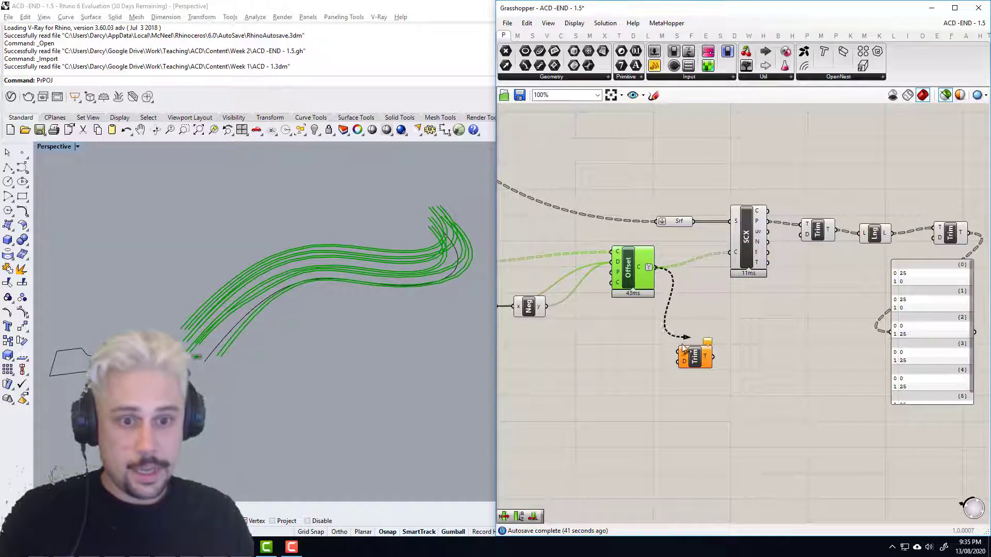
{"action": "left_click_drag", "start_coordinate": [682, 349], "coordinate": [682, 349]}
{"action": "right_click_drag", "start_coordinate": [730, 372], "coordinate": [674, 361]}
{"action": "mouse_move", "coordinate": [648, 347]}
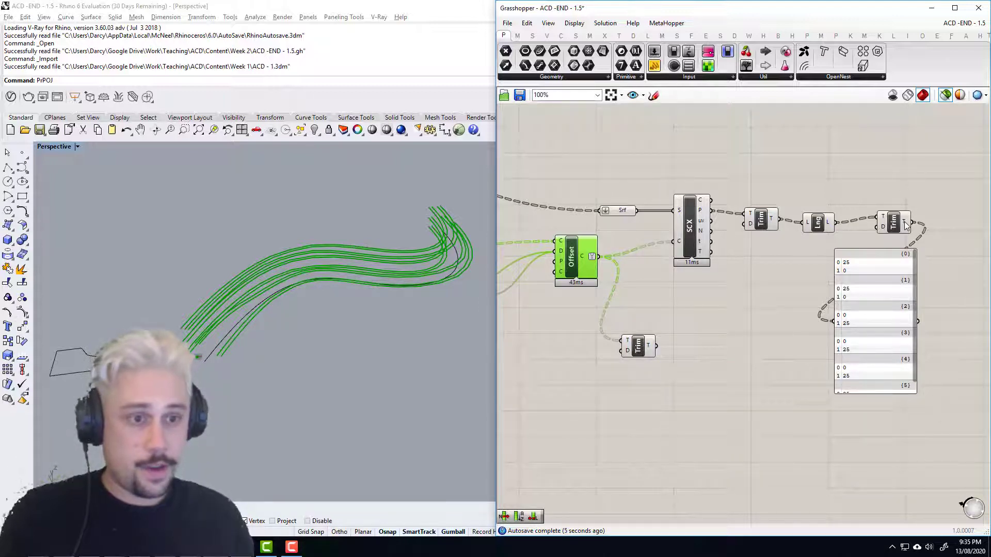
{"action": "left_click_drag", "start_coordinate": [648, 349], "coordinate": [690, 349]}
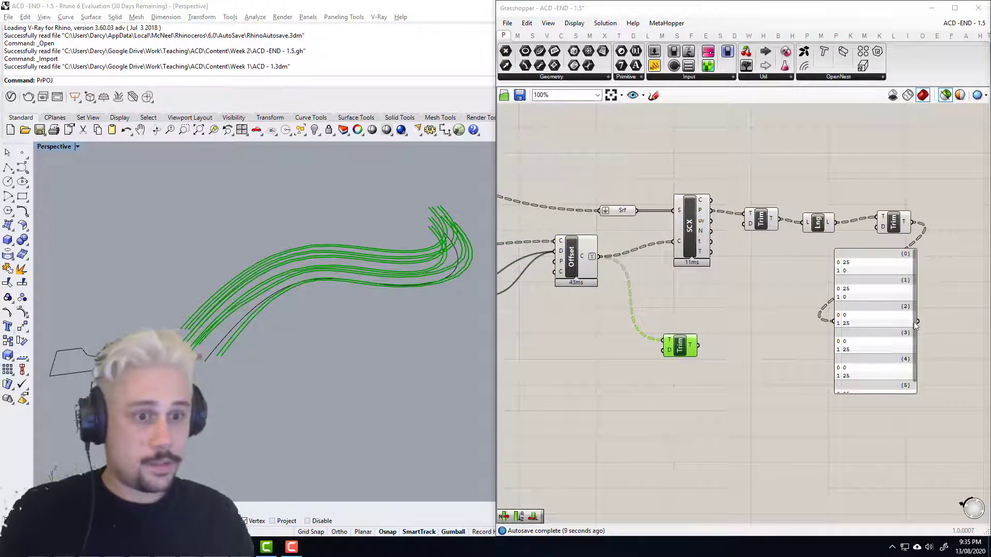
Step: Move the Panel up beyond the list-length Trim Tree and add a Sort List component in the freed space
{"action": "right_click_drag", "start_coordinate": [802, 317], "coordinate": [701, 316]}
{"action": "left_click_drag", "start_coordinate": [769, 297], "coordinate": [920, 153]}
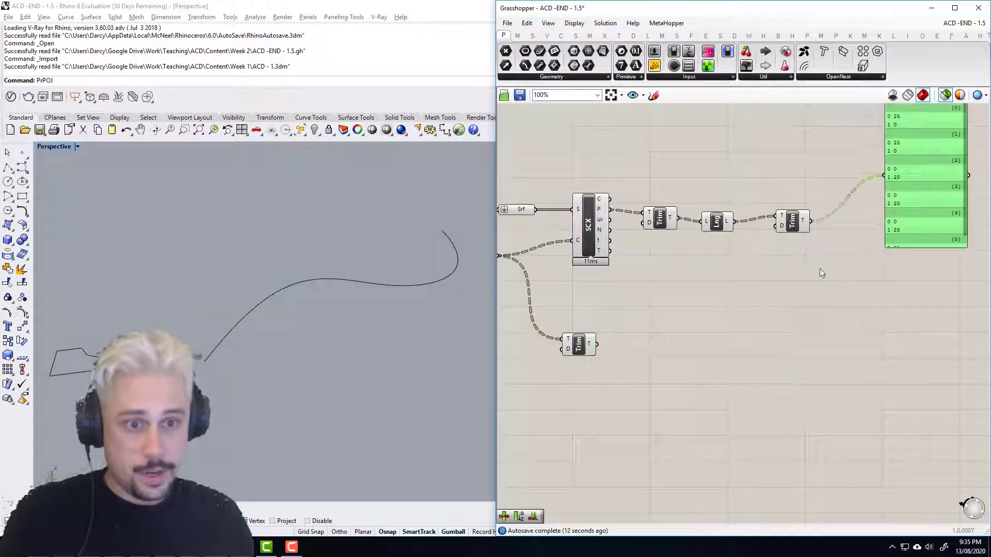
{"action": "double_click", "coordinate": [821, 318]}
{"action": "type", "text": "sort"}
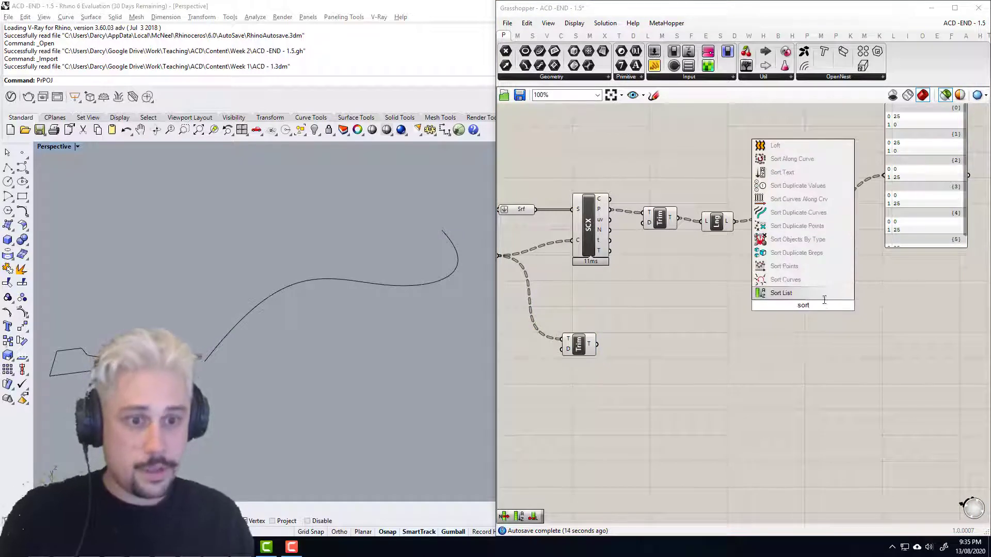
{"action": "left_click", "coordinate": [822, 294]}
Step: Connect the trimmed list lengths to the K input of Sort List and the trimmed offset curves to its A input
{"action": "left_click", "coordinate": [581, 345]}
{"action": "scroll", "coordinate": [816, 213], "scroll_direction": "up", "scroll_amount": 2}
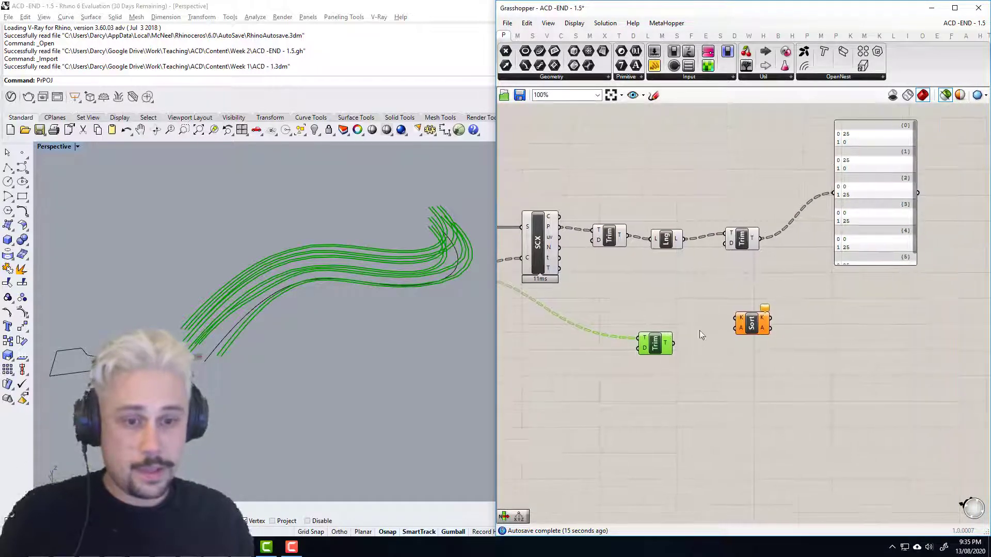
{"action": "left_click_drag", "start_coordinate": [776, 221], "coordinate": [745, 314]}
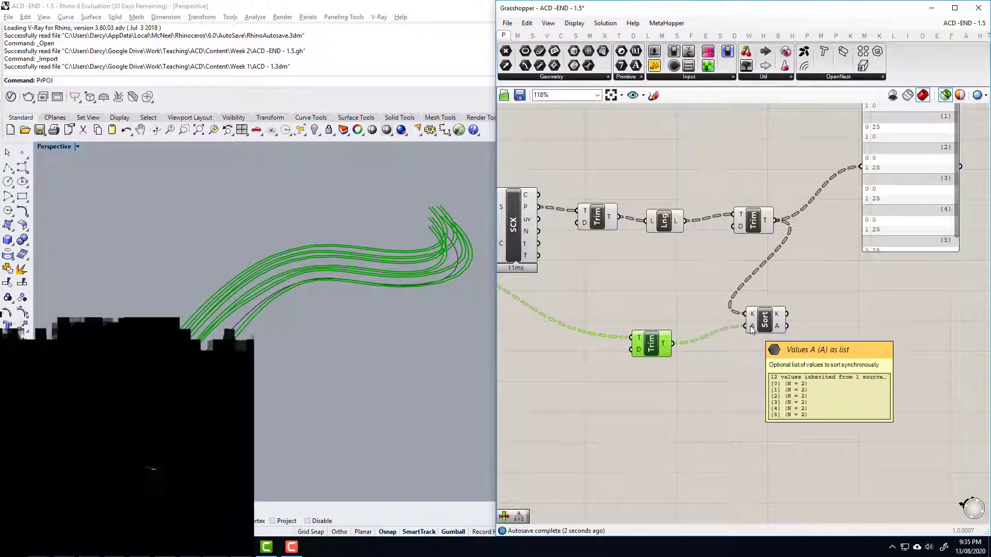
{"action": "right_click_drag", "start_coordinate": [749, 327], "coordinate": [727, 332]}
{"action": "scroll", "coordinate": [727, 333], "scroll_direction": "up", "scroll_amount": 3}
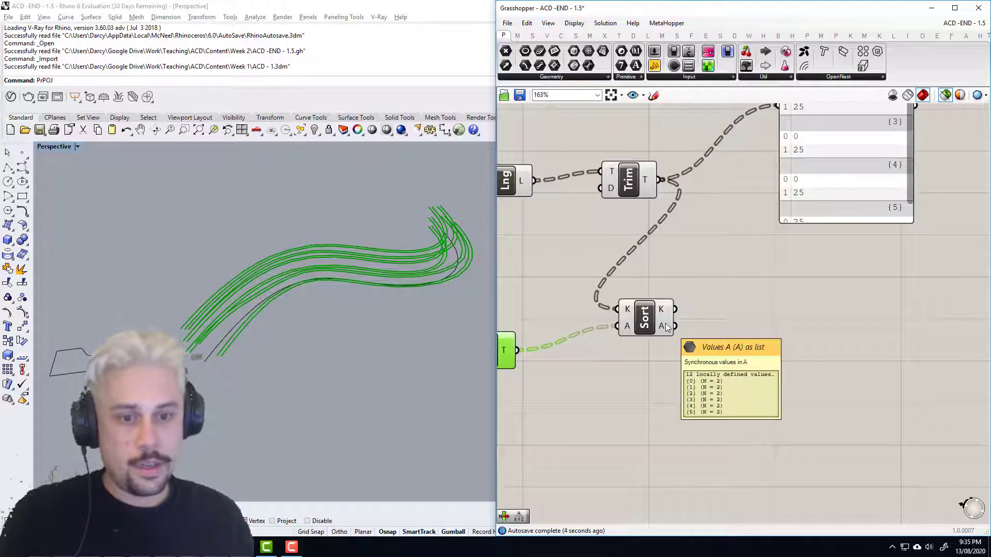
Step: Add a List Item component beside Sort List and connect the sorted A output to its L input
{"action": "scroll", "coordinate": [666, 328], "scroll_direction": "down", "scroll_amount": 1}
{"action": "double_click", "coordinate": [751, 328]}
{"action": "type", "text": "li"}
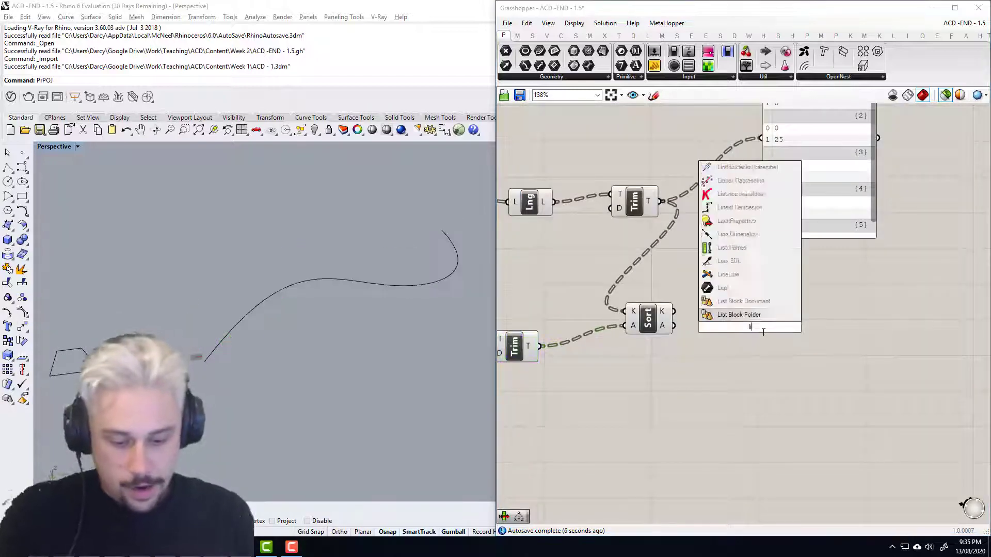
{"action": "type", "text": "st item"}
{"action": "key", "text": "Return"}
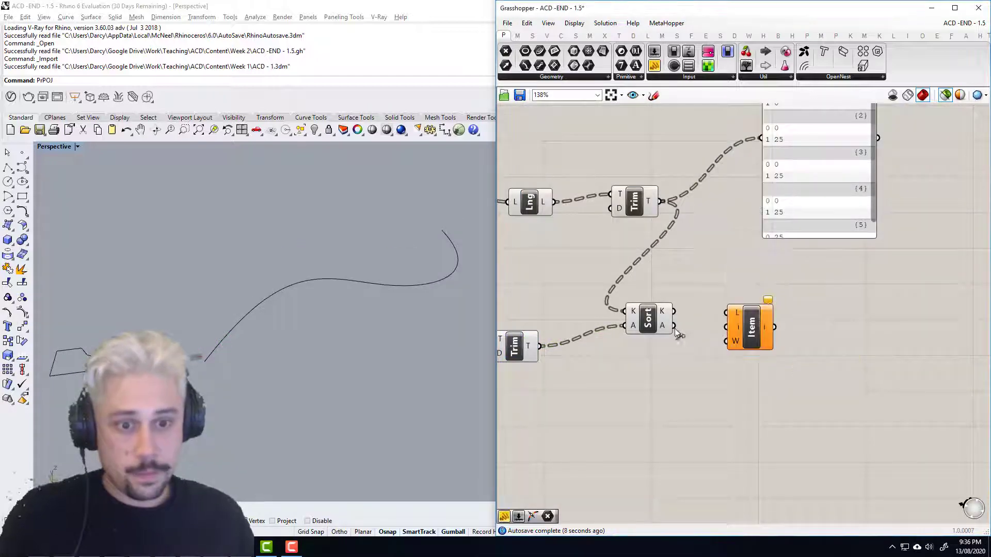
{"action": "left_click", "coordinate": [759, 326]}
Step: Compare the previewed curves of Sort List and List Item, and reverse the A output of Sort List
{"action": "right_click_drag", "start_coordinate": [384, 334], "coordinate": [406, 313]}
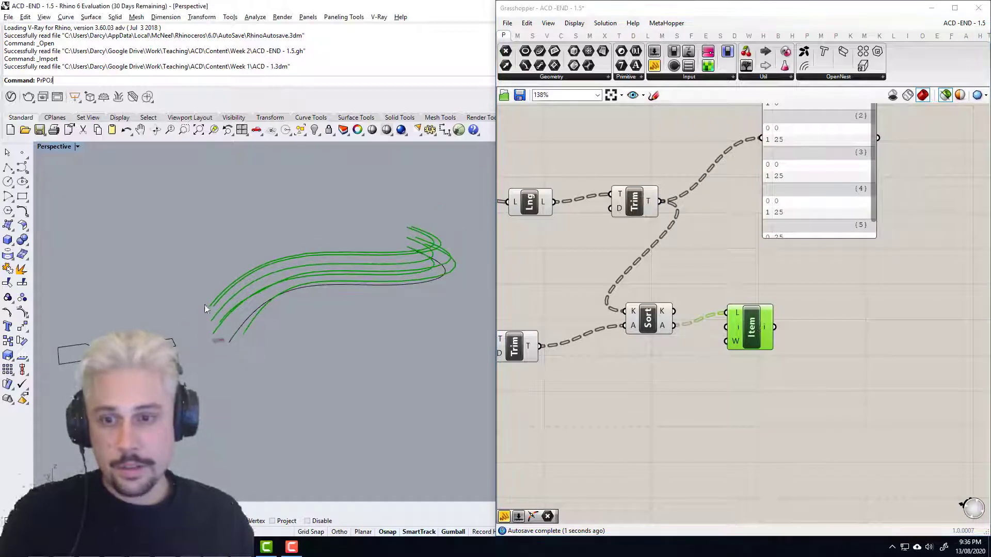
{"action": "scroll", "coordinate": [206, 305], "scroll_direction": "up", "scroll_amount": 6}
{"action": "left_click", "coordinate": [660, 321]}
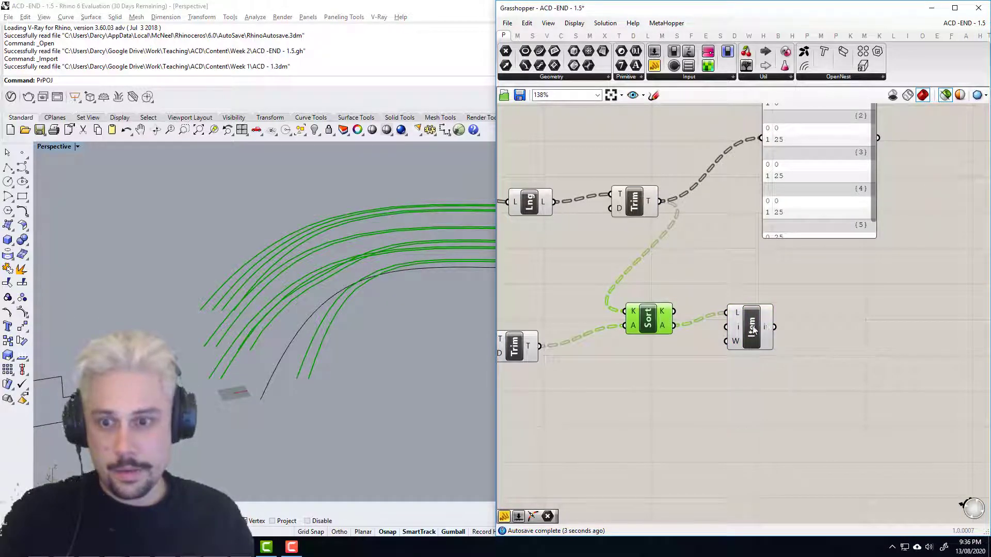
{"action": "left_click", "coordinate": [753, 330]}
{"action": "right_click", "coordinate": [658, 325]}
{"action": "left_click", "coordinate": [684, 317]}
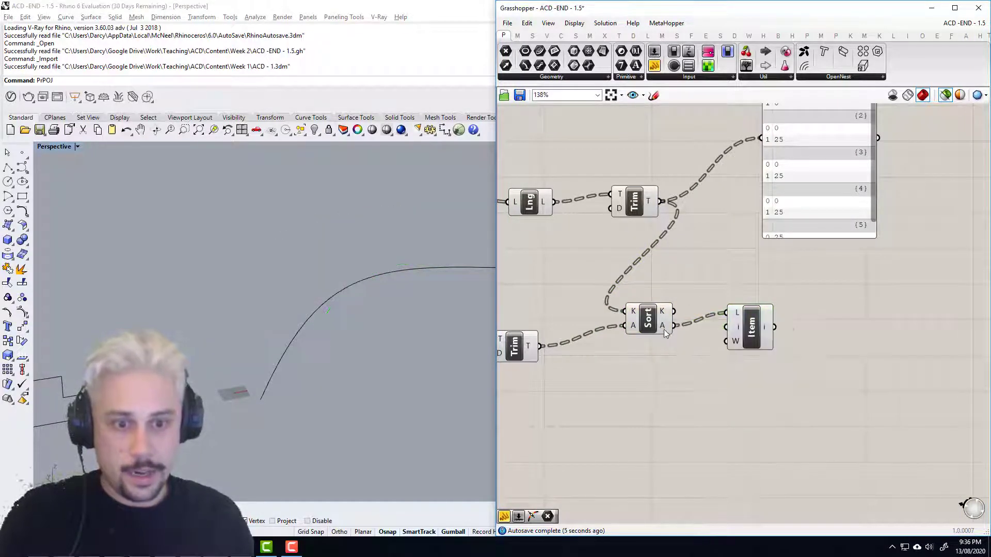
{"action": "left_click", "coordinate": [752, 329]}
{"action": "right_click", "coordinate": [667, 331]}
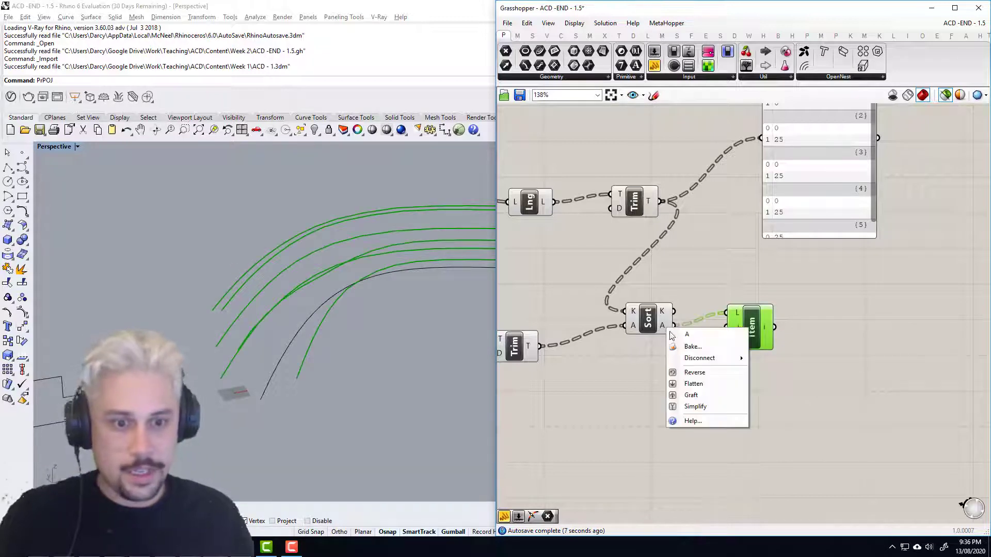
{"action": "left_click", "coordinate": [691, 373]}
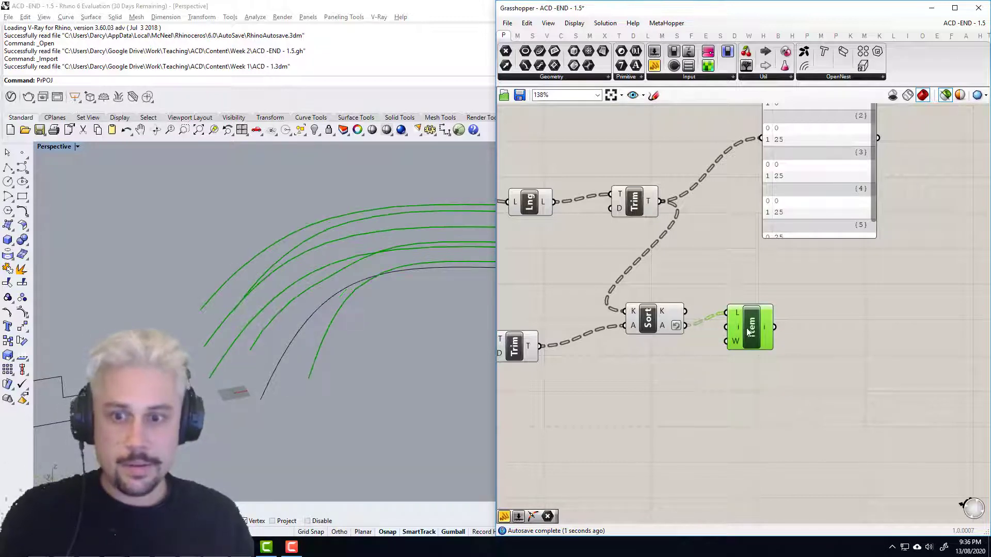
Step: Add a Merge component below List Item and connect the List Item output to its D1 input
{"action": "double_click", "coordinate": [809, 397]}
{"action": "type", "text": "merge"}
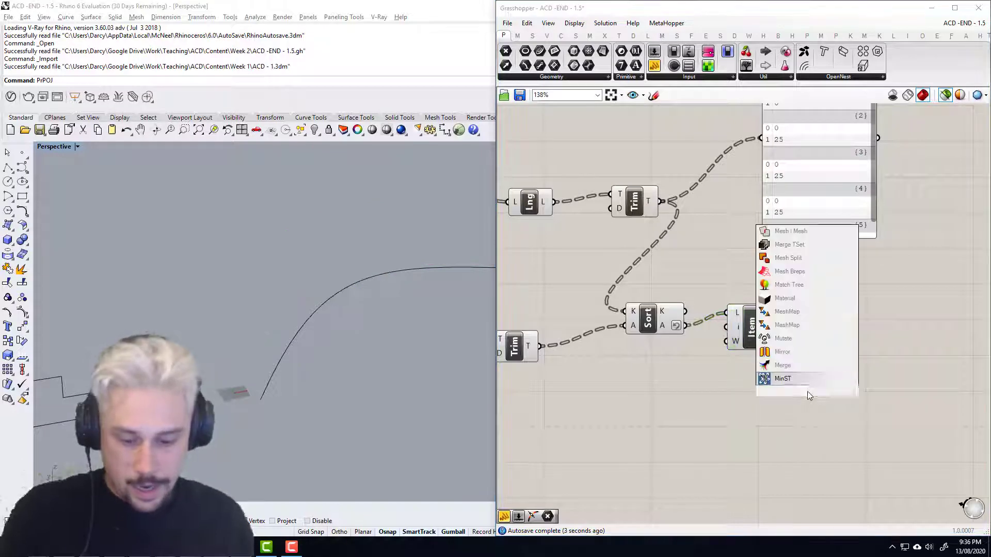
{"action": "left_click", "coordinate": [807, 378]}
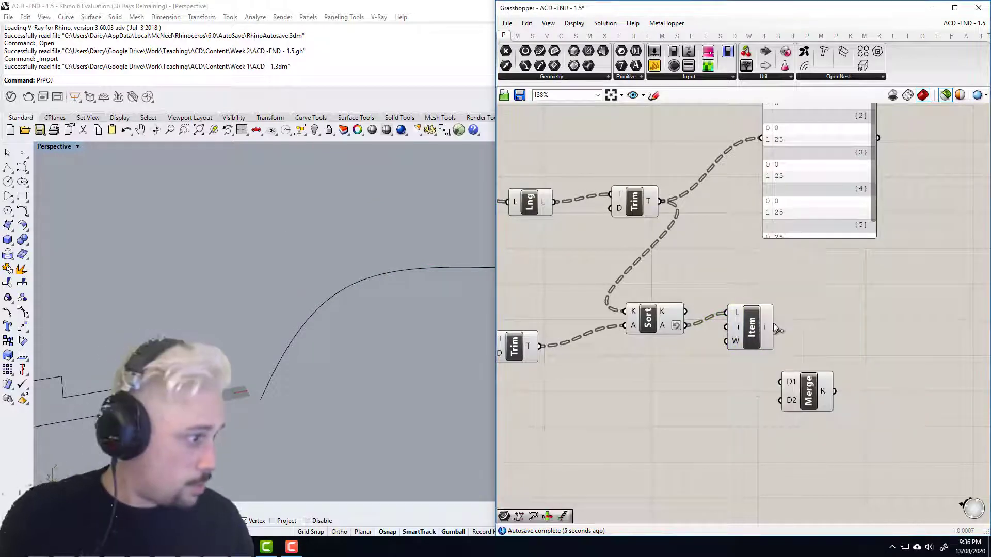
{"action": "scroll", "coordinate": [786, 387], "scroll_direction": "down", "scroll_amount": 6}
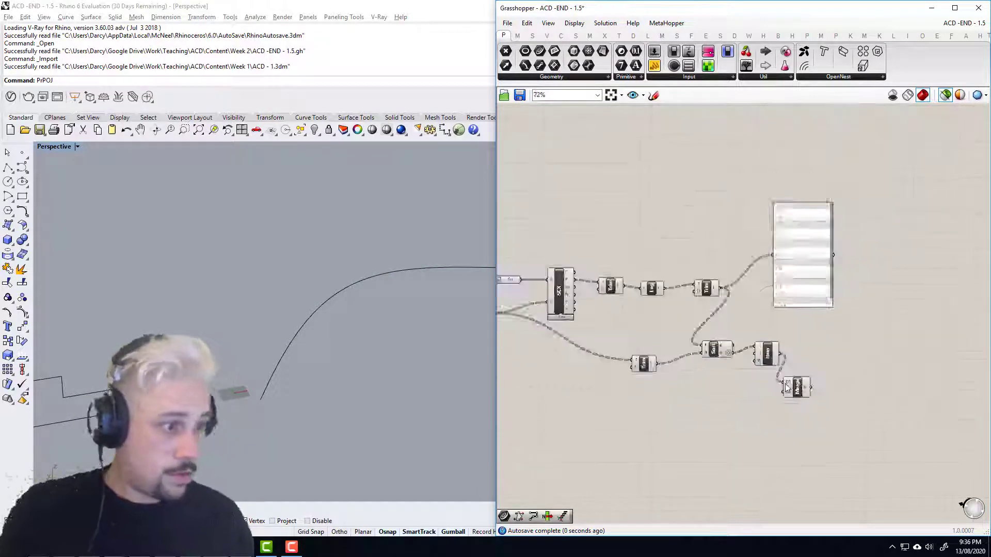
Step: Connect the geometry output of Project to the D2 input of Merge and simplify that input
{"action": "right_click_drag", "start_coordinate": [678, 373], "coordinate": [810, 368]}
{"action": "scroll", "coordinate": [715, 347], "scroll_direction": "up", "scroll_amount": 4}
{"action": "right_click_drag", "start_coordinate": [714, 346], "coordinate": [594, 319]}
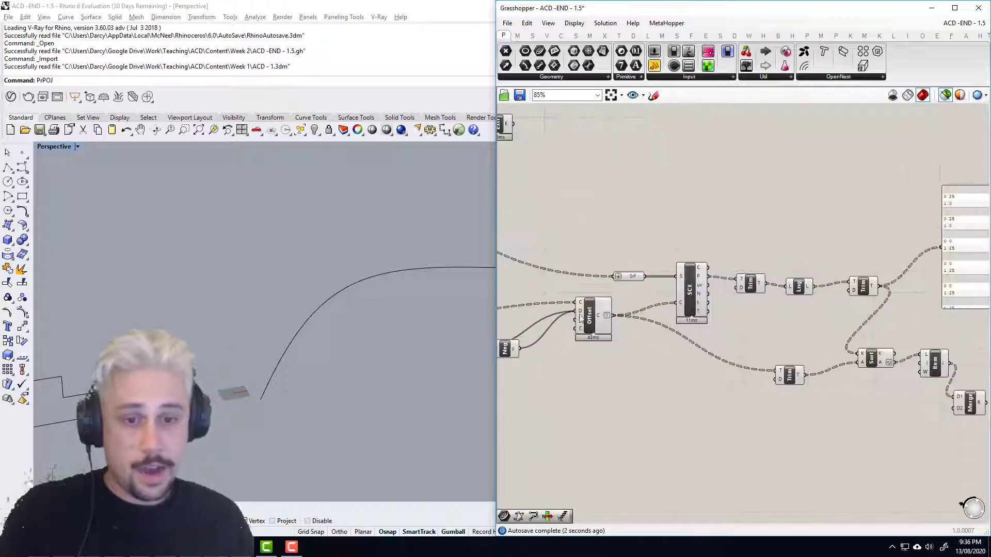
{"action": "right_click_drag", "start_coordinate": [514, 320], "coordinate": [676, 319]}
{"action": "right_click_drag", "start_coordinate": [769, 318], "coordinate": [672, 320]}
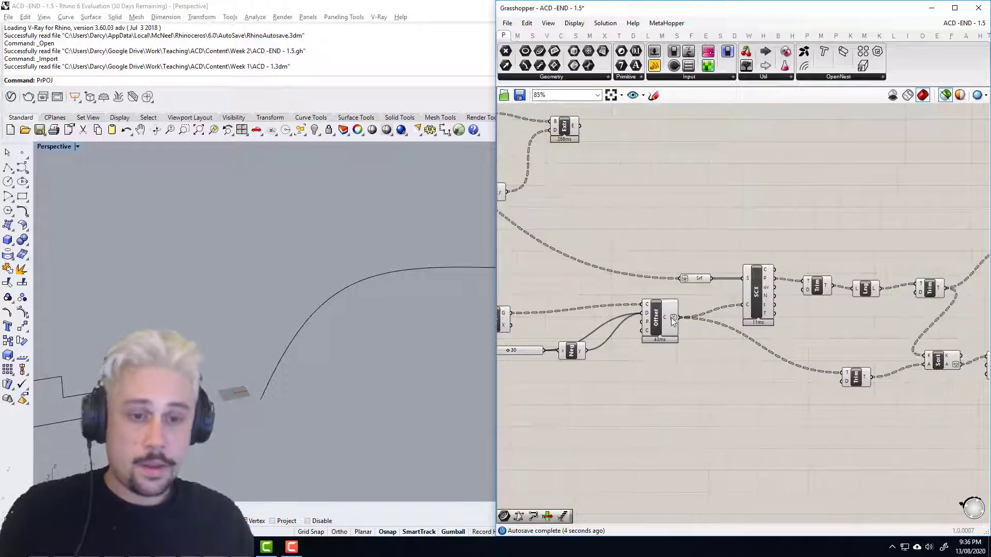
{"action": "right_click_drag", "start_coordinate": [601, 295], "coordinate": [684, 303]}
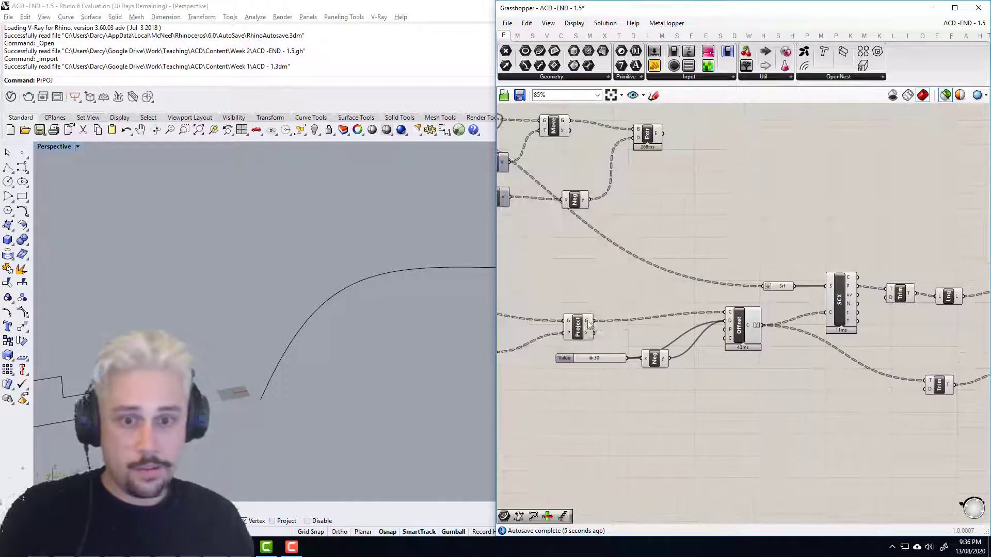
{"action": "left_click", "coordinate": [582, 324]}
{"action": "scroll", "coordinate": [594, 320], "scroll_direction": "down", "scroll_amount": 3}
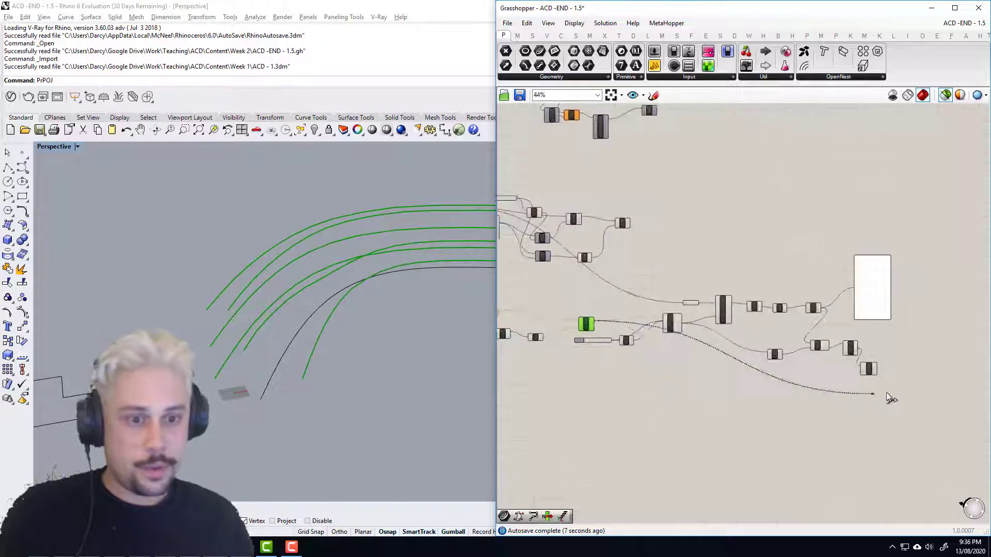
{"action": "scroll", "coordinate": [892, 399], "scroll_direction": "up", "scroll_amount": 3}
{"action": "right_click_drag", "start_coordinate": [837, 339], "coordinate": [743, 340]}
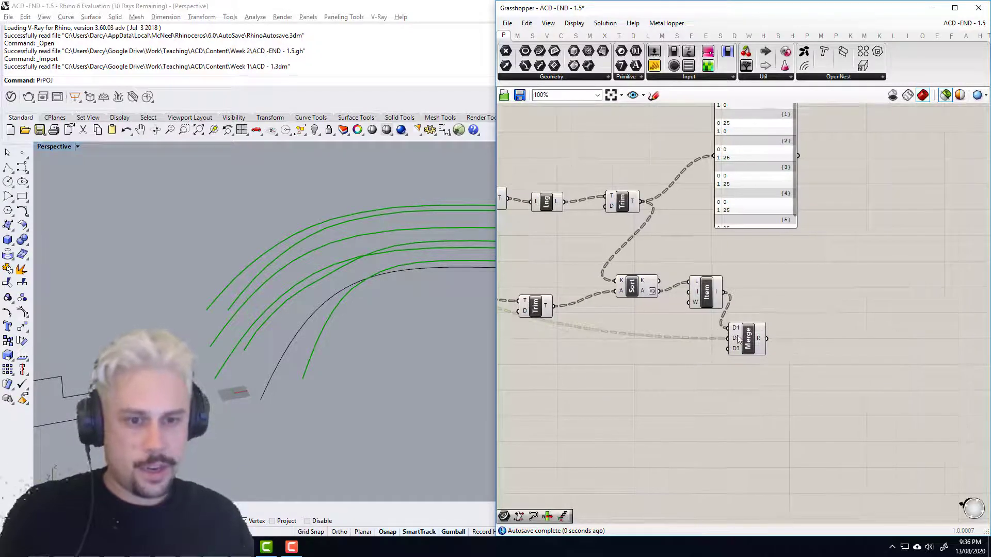
{"action": "right_click", "coordinate": [736, 336]}
{"action": "left_click", "coordinate": [777, 438]}
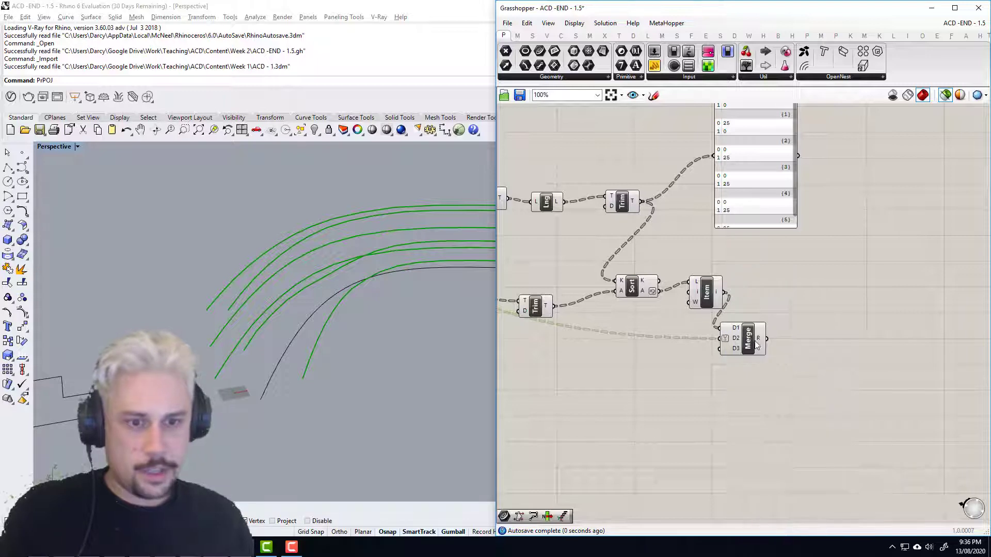
Step: Move the Merge component further down, away from List Item
{"action": "mouse_move", "coordinate": [758, 344]}
{"action": "right_click_drag", "start_coordinate": [805, 358], "coordinate": [740, 342]}
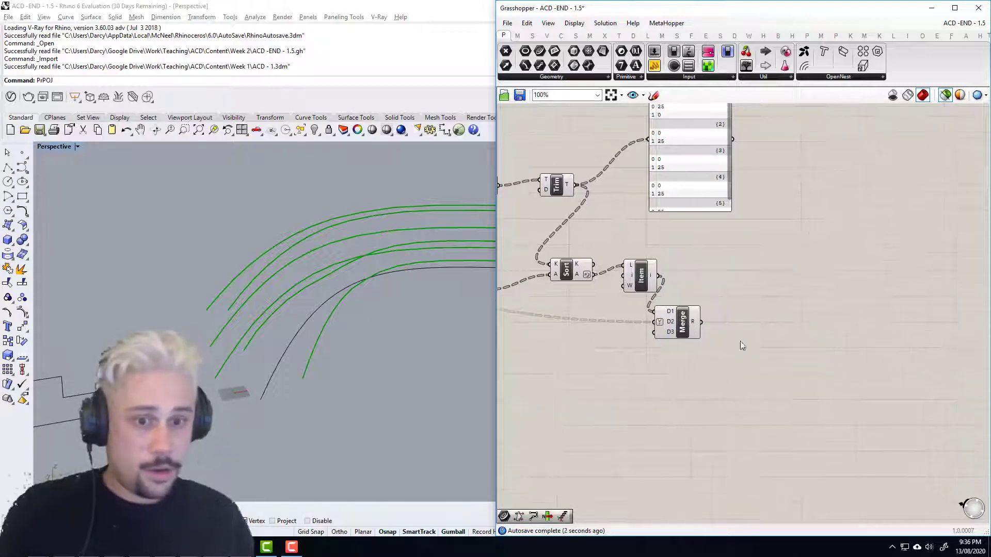
{"action": "left_click_drag", "start_coordinate": [685, 336], "coordinate": [691, 377]}
{"action": "scroll", "coordinate": [809, 342], "scroll_direction": "down", "scroll_amount": 5}
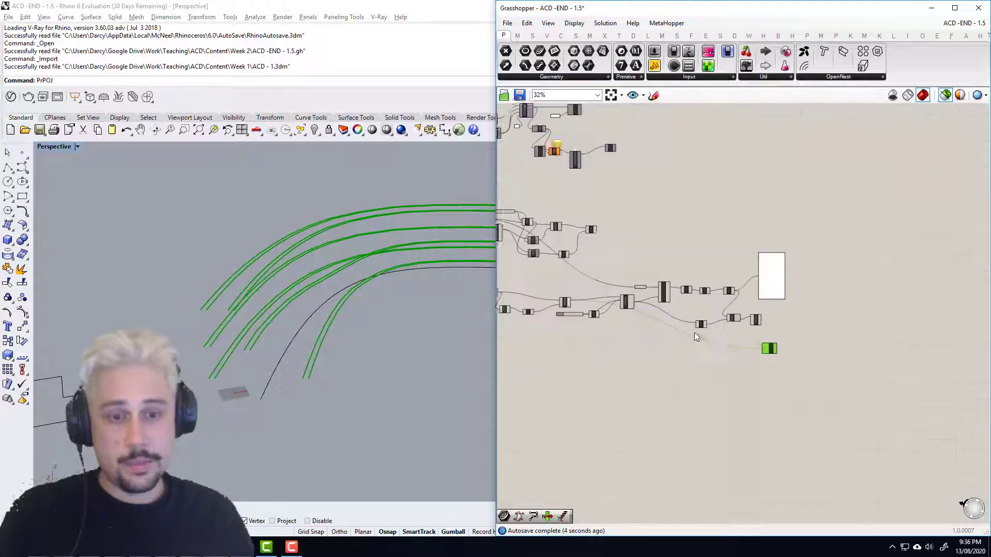
{"action": "right_click_drag", "start_coordinate": [696, 336], "coordinate": [823, 336]}
{"action": "scroll", "coordinate": [564, 288], "scroll_direction": "up", "scroll_amount": 4}
{"action": "scroll", "coordinate": [573, 272], "scroll_direction": "down", "scroll_amount": 4}
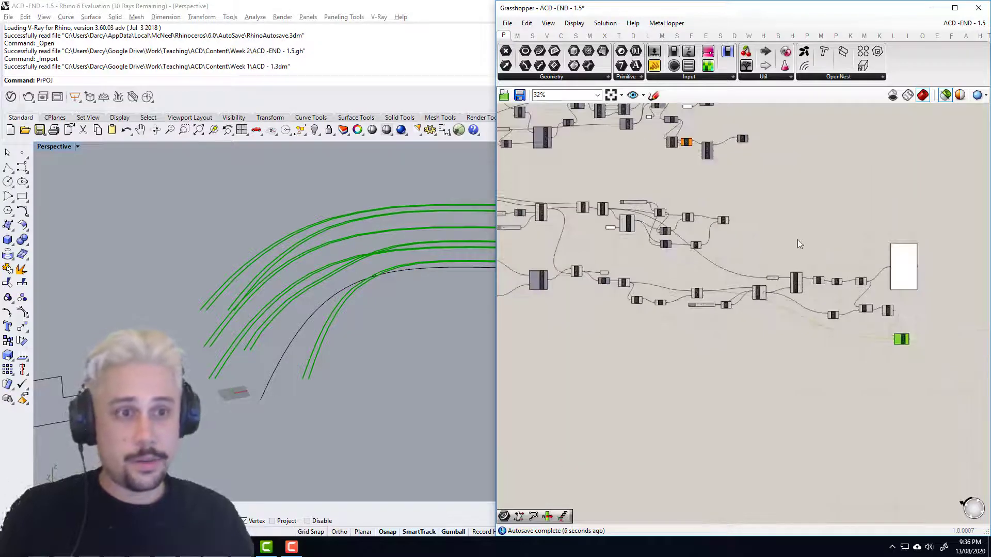
Step: Turn off the preview of every component in the definition and restore the shaded preview mode
{"action": "left_click", "coordinate": [892, 96]}
{"action": "left_click", "coordinate": [923, 95]}
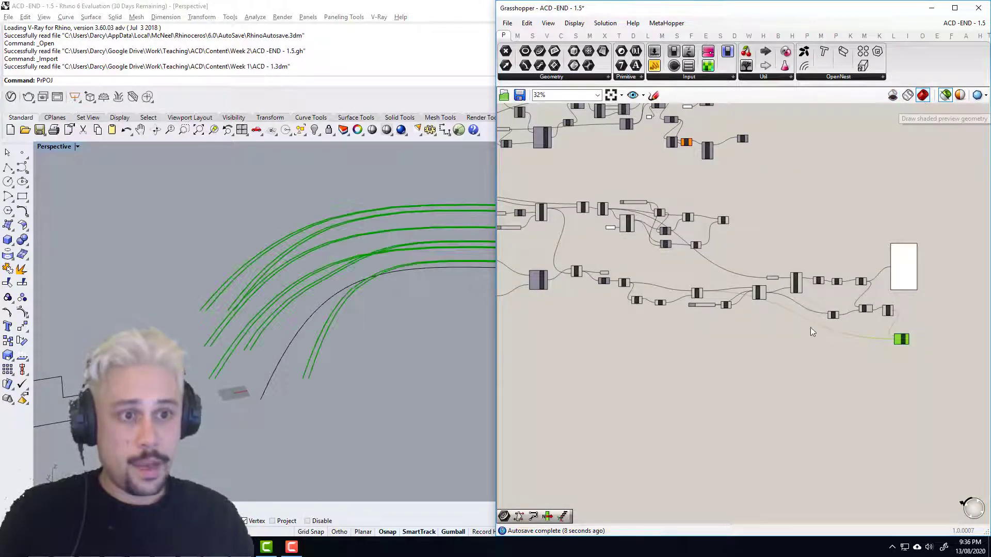
{"action": "scroll", "coordinate": [810, 327], "scroll_direction": "down", "scroll_amount": 2}
{"action": "left_click", "coordinate": [893, 96]}
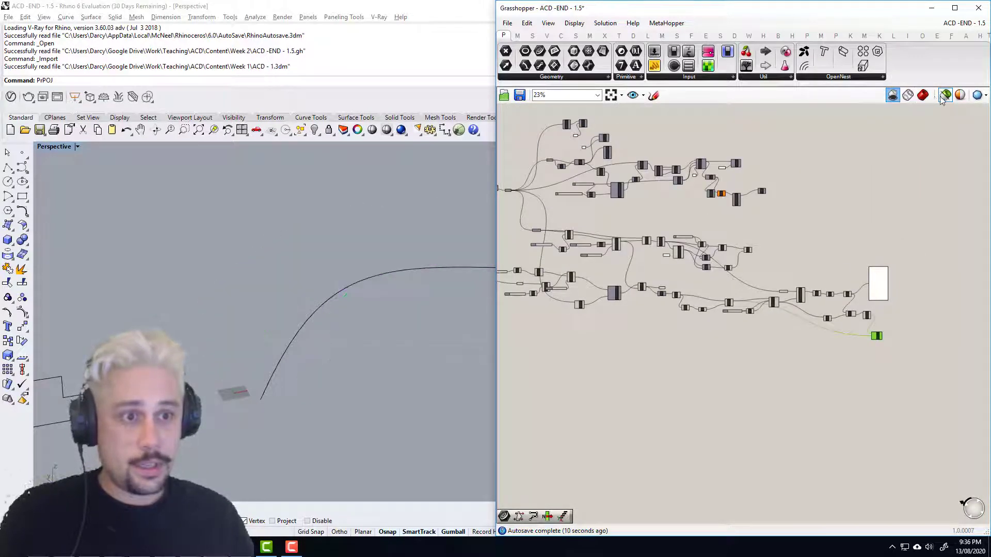
{"action": "key", "text": "ctrl+a"}
{"action": "right_click", "coordinate": [831, 189]}
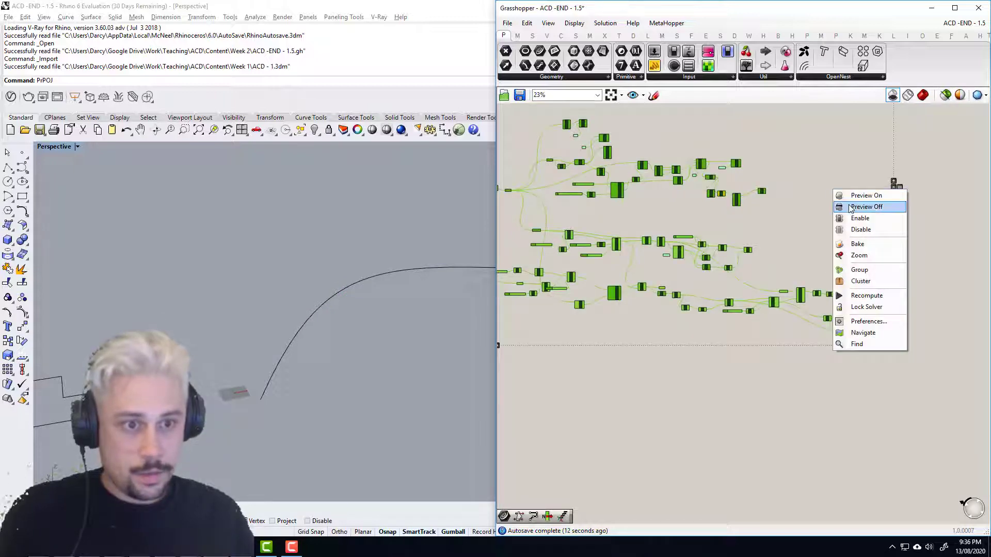
{"action": "left_click", "coordinate": [851, 205]}
{"action": "left_click", "coordinate": [922, 96]}
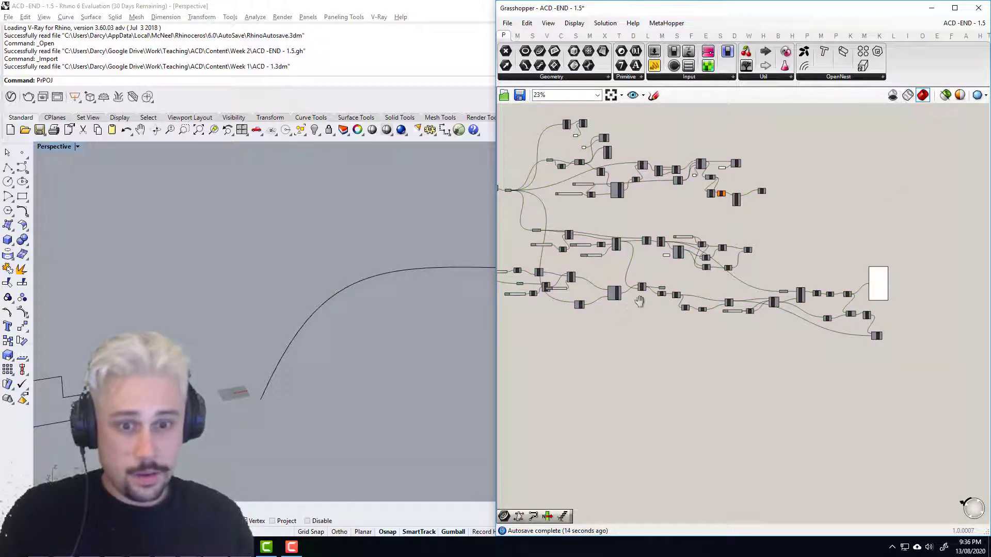
{"action": "scroll", "coordinate": [639, 300], "scroll_direction": "up", "scroll_amount": 5}
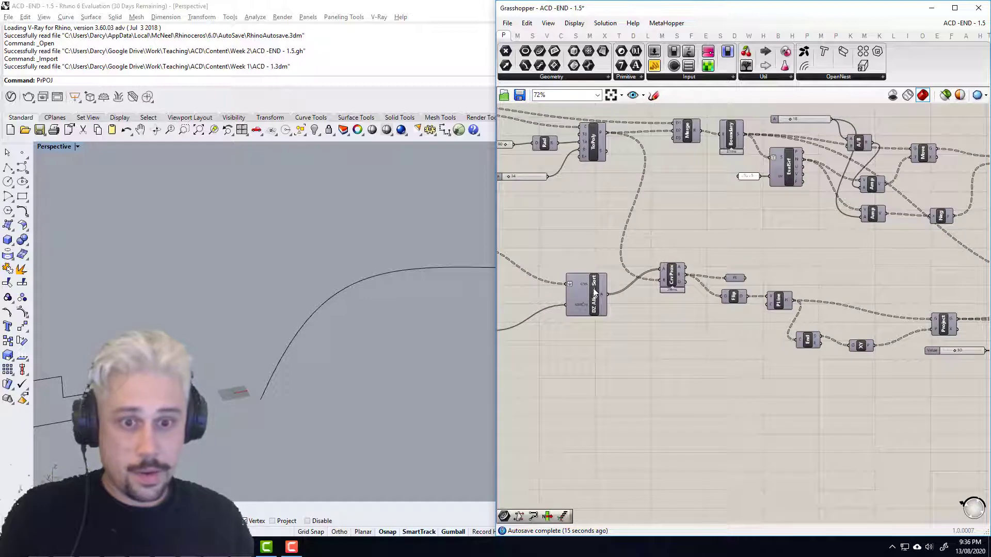
{"action": "left_click", "coordinate": [595, 292]}
{"action": "right_click_drag", "start_coordinate": [770, 209], "coordinate": [664, 340]}
{"action": "scroll", "coordinate": [665, 340], "scroll_direction": "up", "scroll_amount": 1}
{"action": "left_click", "coordinate": [627, 255]}
{"action": "middle_click", "coordinate": [638, 204]}
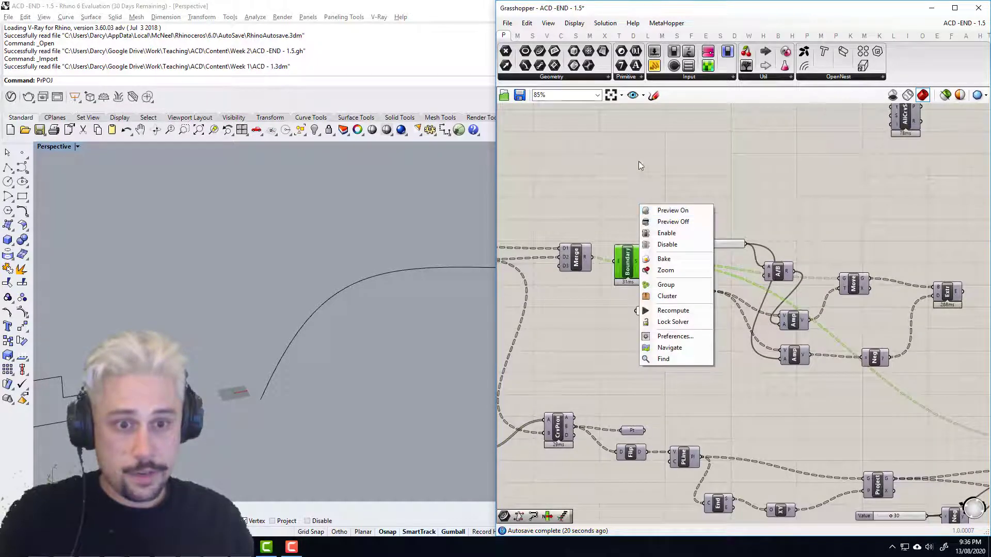
Step: Turn on the preview of the Srf parameter that feeds the SCX intersection component, and deselect it
{"action": "scroll", "coordinate": [638, 162], "scroll_direction": "down", "scroll_amount": 6}
{"action": "left_click", "coordinate": [782, 310]}
{"action": "right_click_drag", "start_coordinate": [782, 310], "coordinate": [699, 306]}
{"action": "scroll", "coordinate": [701, 309], "scroll_direction": "up", "scroll_amount": 4}
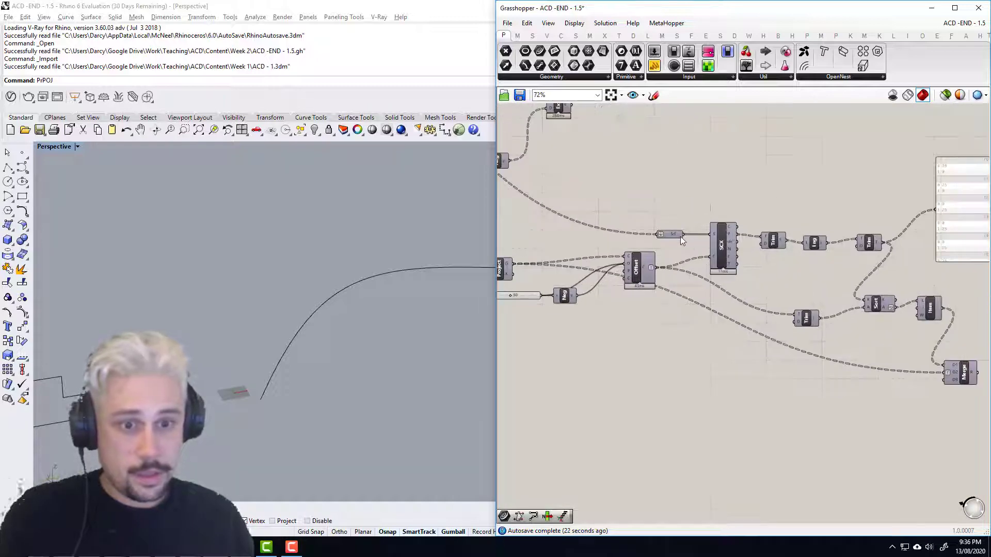
{"action": "left_click", "coordinate": [676, 235]}
{"action": "right_click", "coordinate": [690, 197]}
{"action": "left_click", "coordinate": [712, 203]}
{"action": "right_click_drag", "start_coordinate": [787, 245], "coordinate": [653, 246]}
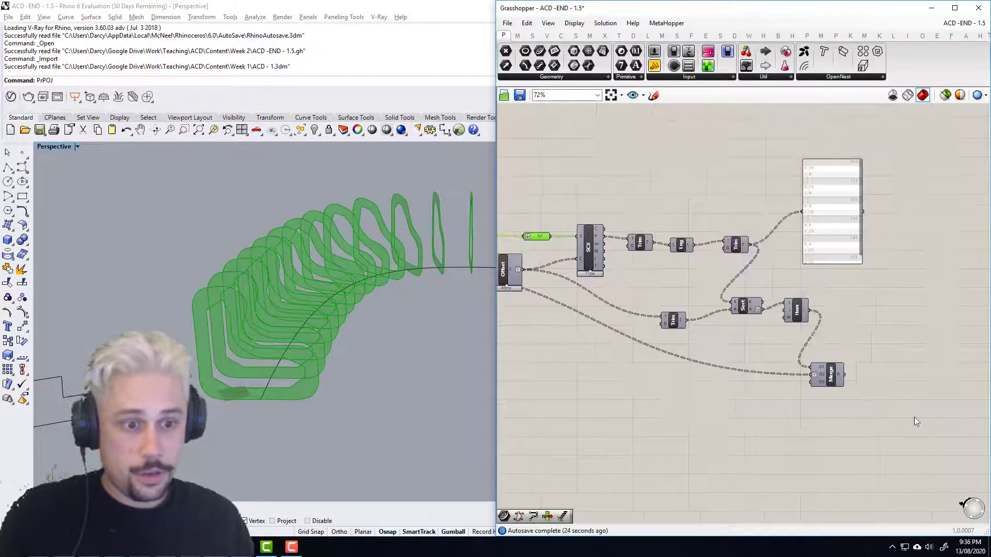
{"action": "right_click_drag", "start_coordinate": [929, 406], "coordinate": [871, 387]}
{"action": "left_click", "coordinate": [872, 387]}
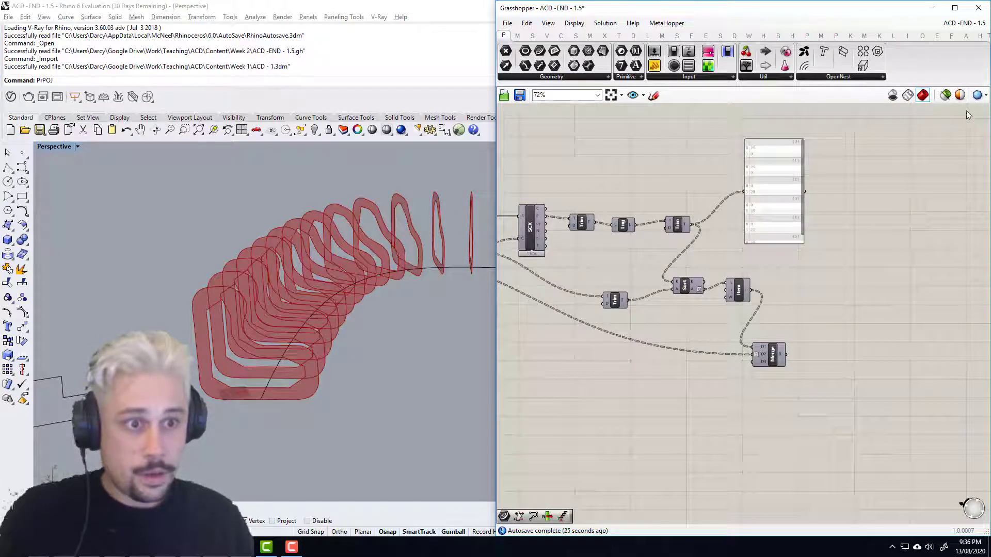
Step: Add a Loft component beside Merge and connect the Merge result to its curves input
{"action": "double_click", "coordinate": [865, 303]}
{"action": "type", "text": "loft"}
{"action": "left_click", "coordinate": [836, 291]}
{"action": "scroll", "coordinate": [823, 322], "scroll_direction": "up", "scroll_amount": 3}
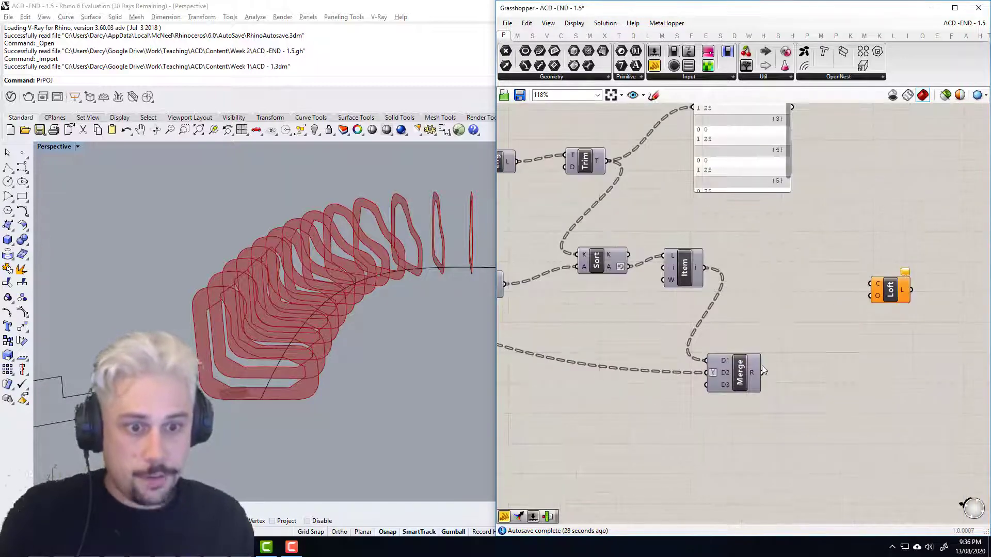
{"action": "left_click", "coordinate": [757, 385]}
{"action": "left_click_drag", "start_coordinate": [870, 295], "coordinate": [886, 333]}
Step: Inspect the lofted strips against the rib surfaces from several angles in the Rhino perspective view
{"action": "mouse_move", "coordinate": [373, 319]}
{"action": "right_mouse_down"}
{"action": "mouse_move", "coordinate": [375, 329]}
{"action": "mouse_move", "coordinate": [349, 339]}
{"action": "mouse_move", "coordinate": [362, 317]}
{"action": "right_mouse_up"}
{"action": "left_click", "coordinate": [834, 444]}
{"action": "scroll", "coordinate": [266, 329], "scroll_direction": "up", "scroll_amount": 5}
{"action": "scroll", "coordinate": [264, 329], "scroll_direction": "down", "scroll_amount": 6}
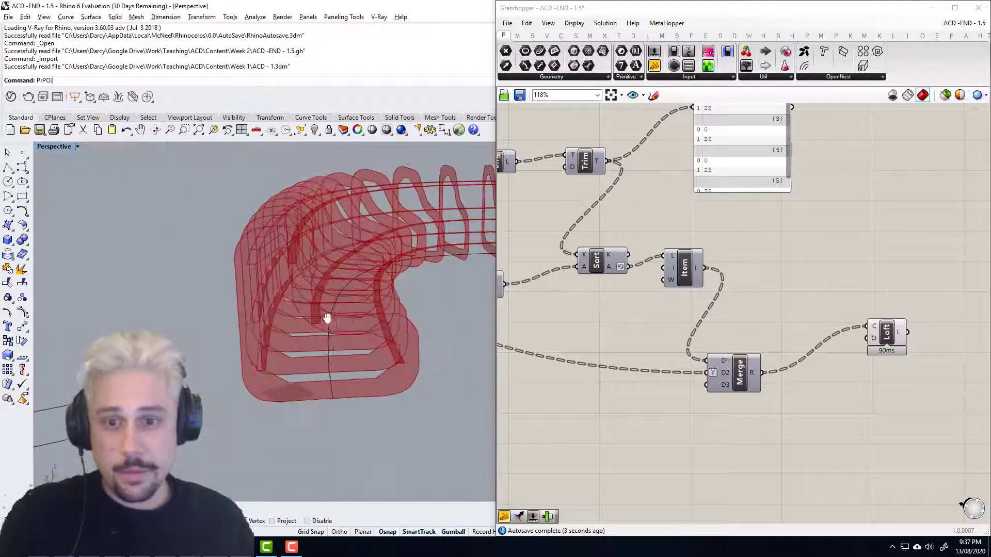
{"action": "right_click_drag", "start_coordinate": [448, 265], "coordinate": [252, 298]}
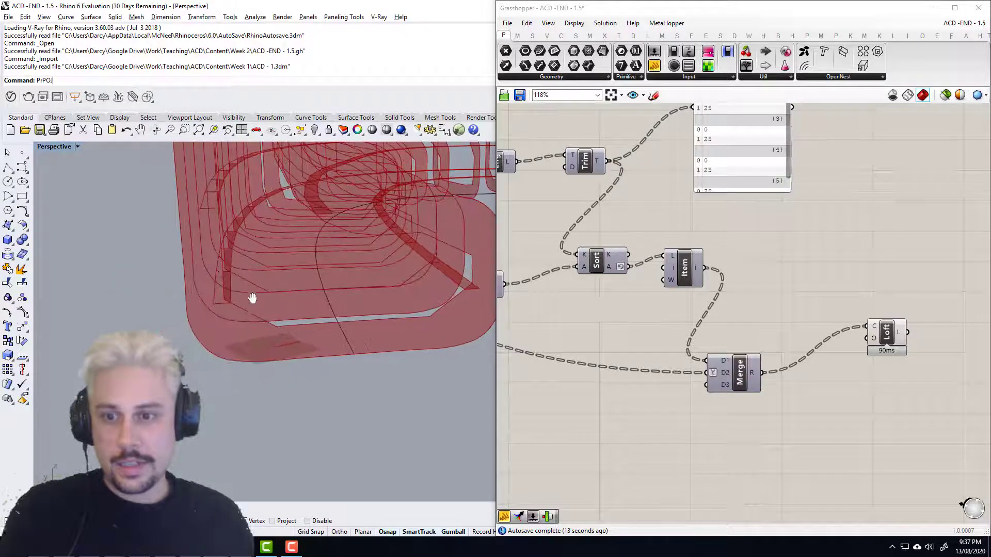
{"action": "right_click_drag", "start_coordinate": [256, 260], "coordinate": [141, 233]}
{"action": "scroll", "coordinate": [178, 265], "scroll_direction": "up", "scroll_amount": 10}
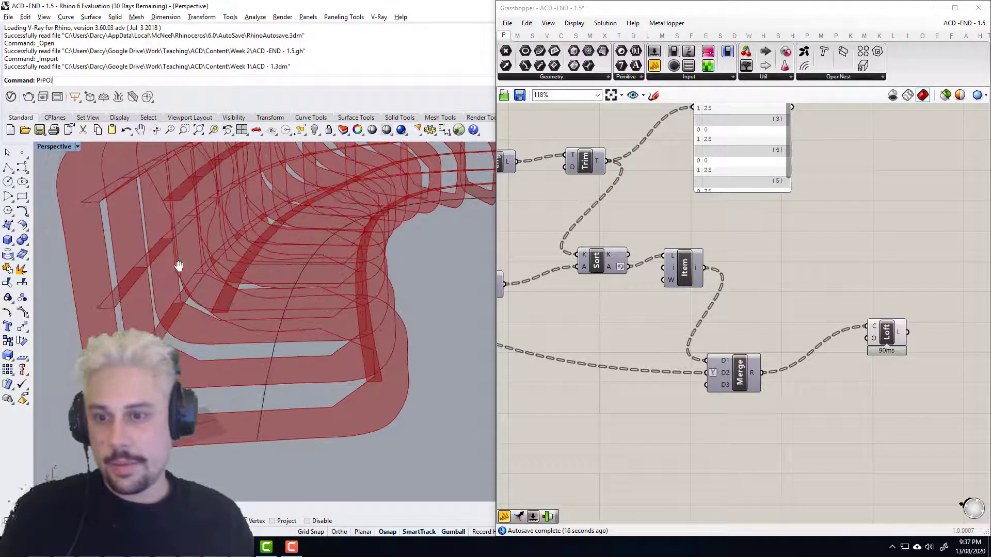
{"action": "scroll", "coordinate": [197, 230], "scroll_direction": "down", "scroll_amount": 10}
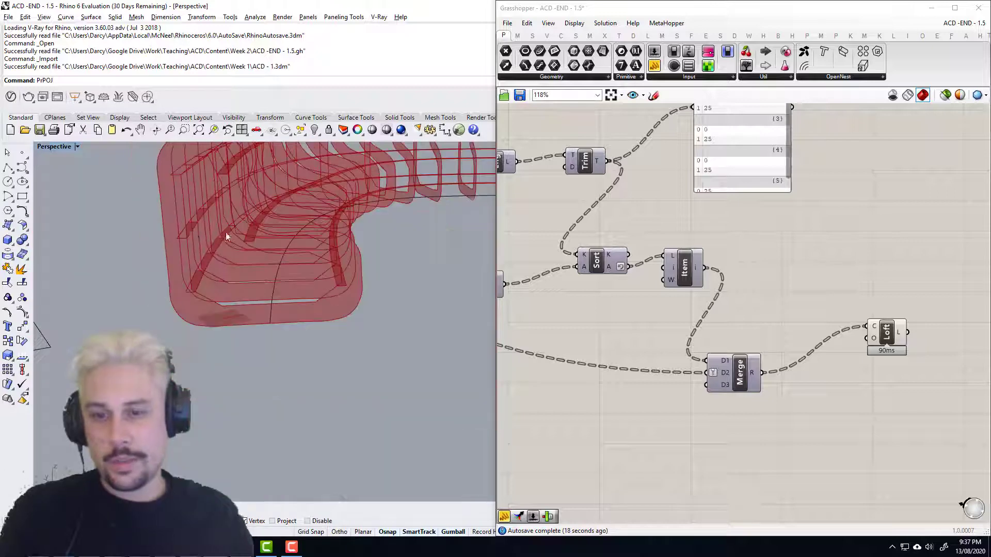
{"action": "right_click_drag", "start_coordinate": [228, 234], "coordinate": [351, 288]}
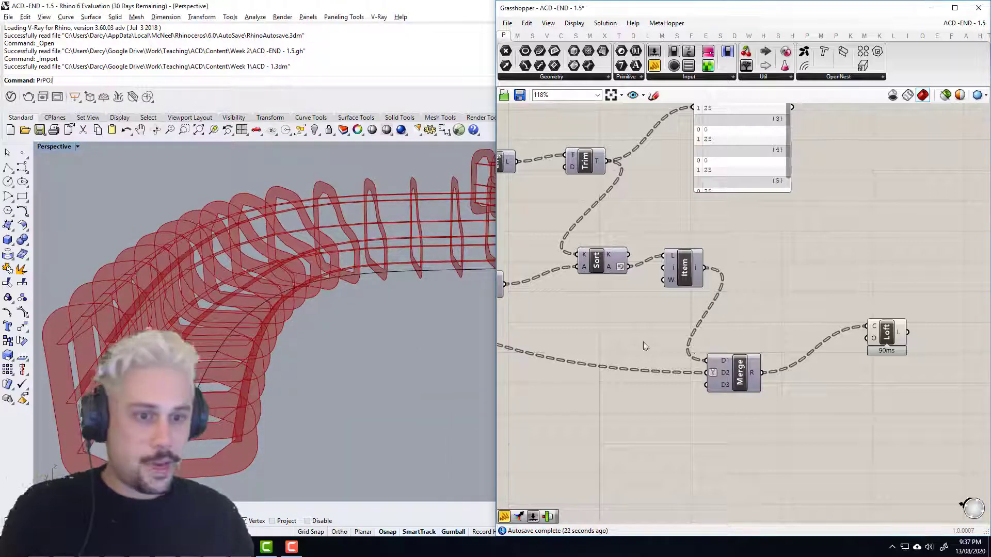
Step: Trace the definition back from Loft to the components that give the ribs their thickness
{"action": "right_click", "coordinate": [697, 345]}
{"action": "right_click_drag", "start_coordinate": [849, 356], "coordinate": [760, 354]}
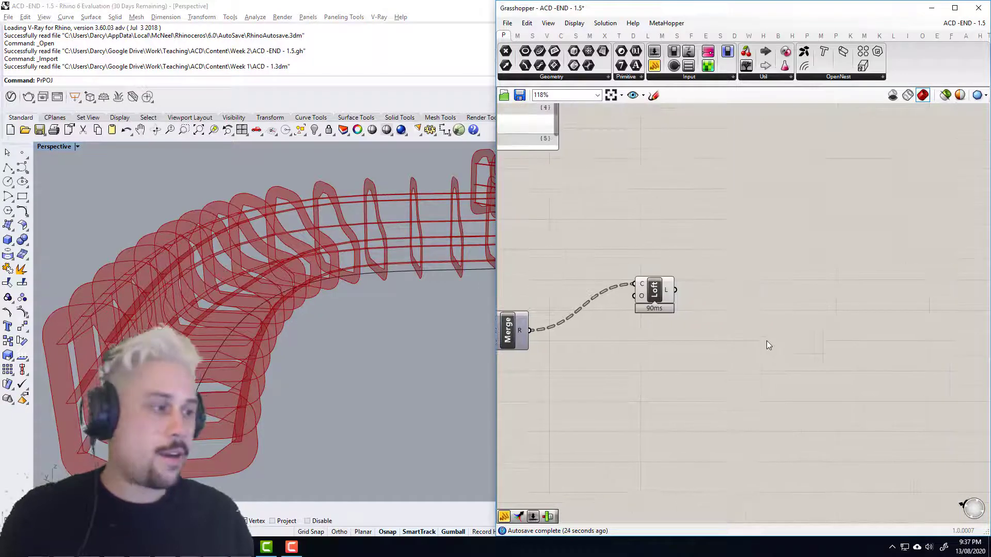
{"action": "scroll", "coordinate": [770, 345], "scroll_direction": "down", "scroll_amount": 6}
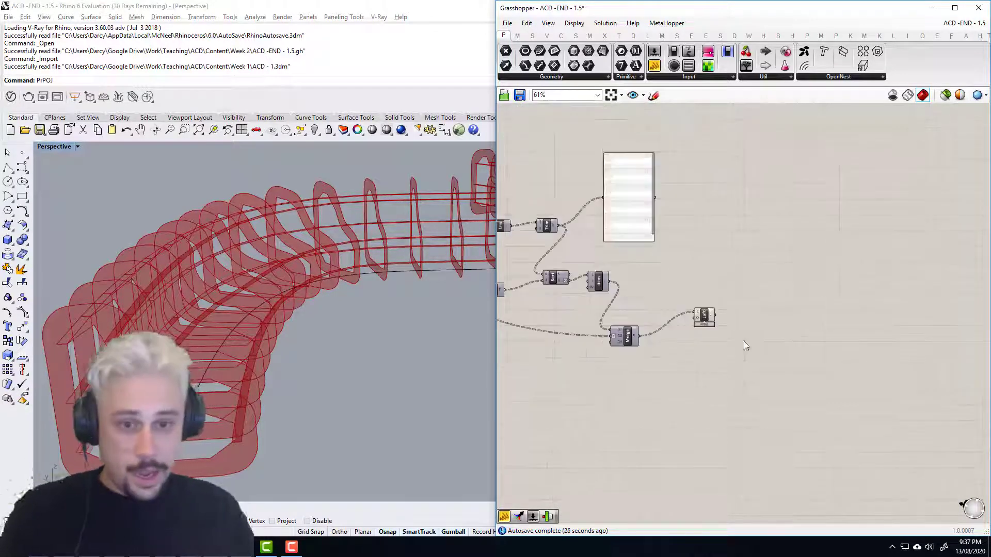
{"action": "right_click_drag", "start_coordinate": [685, 343], "coordinate": [652, 277]}
{"action": "scroll", "coordinate": [715, 310], "scroll_direction": "up", "scroll_amount": 4}
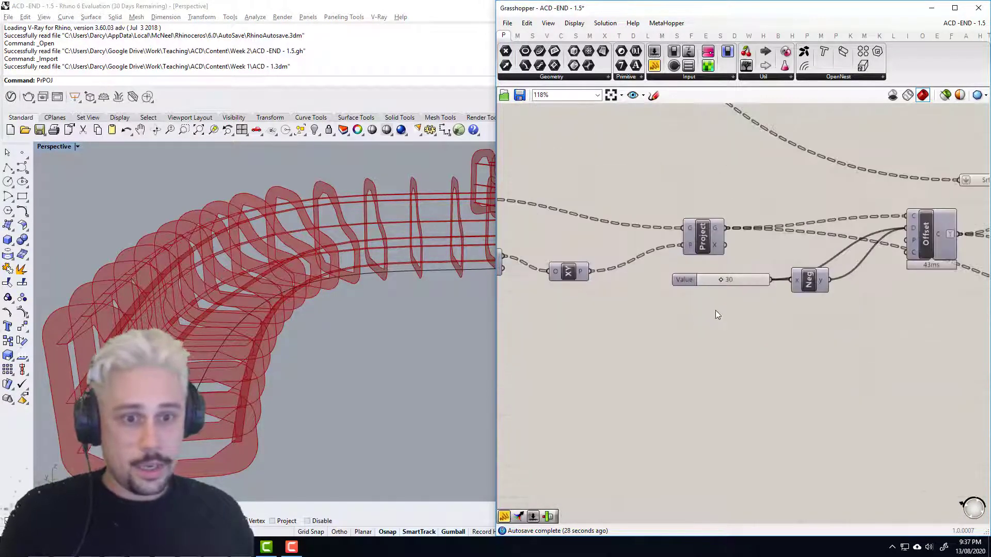
{"action": "scroll", "coordinate": [710, 304], "scroll_direction": "down", "scroll_amount": 3}
{"action": "scroll", "coordinate": [649, 295], "scroll_direction": "up", "scroll_amount": 1}
{"action": "scroll", "coordinate": [649, 292], "scroll_direction": "up", "scroll_amount": 3}
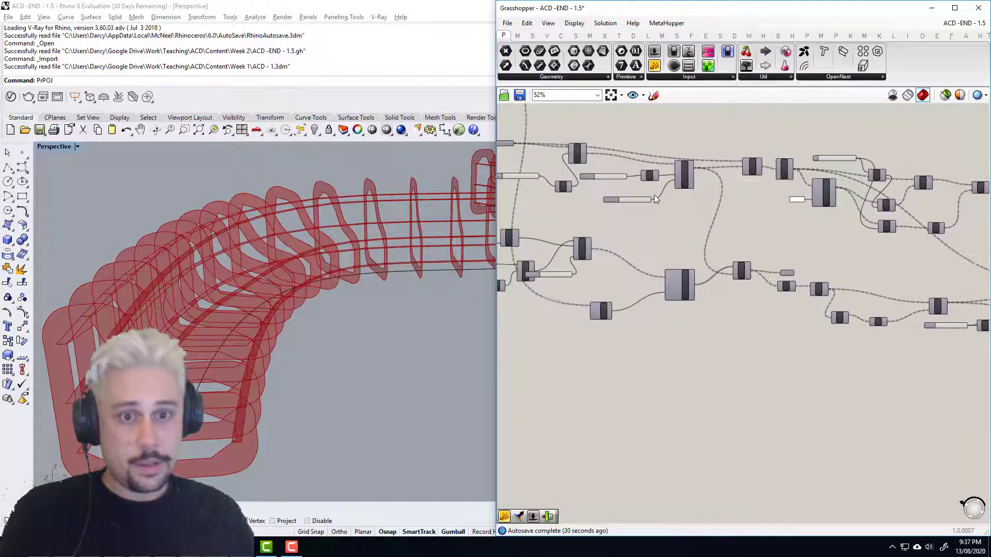
{"action": "right_click_drag", "start_coordinate": [765, 264], "coordinate": [629, 271]}
{"action": "scroll", "coordinate": [877, 271], "scroll_direction": "down", "scroll_amount": 2}
{"action": "right_click_drag", "start_coordinate": [848, 279], "coordinate": [633, 268]}
{"action": "right_click_drag", "start_coordinate": [823, 260], "coordinate": [656, 246]}
{"action": "right_click_drag", "start_coordinate": [502, 212], "coordinate": [654, 291]}
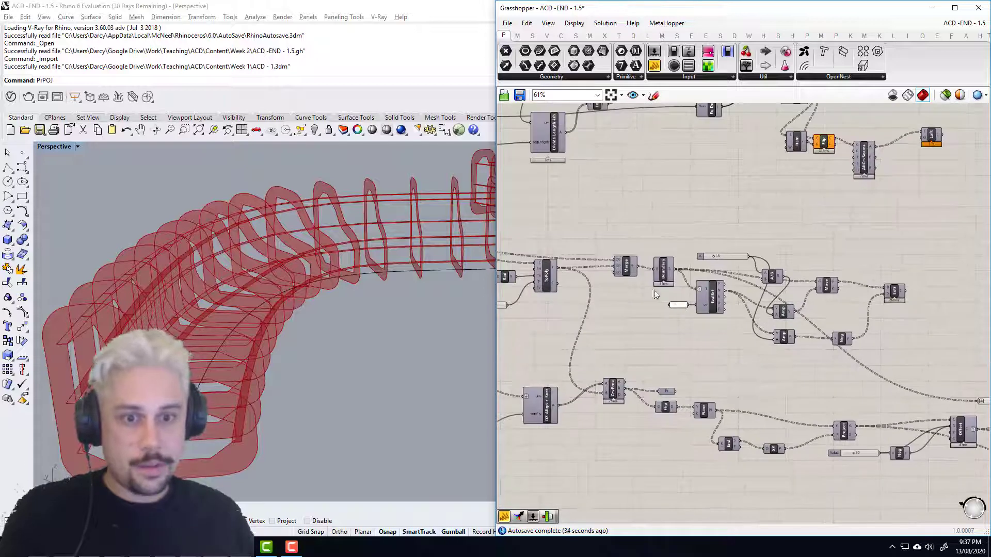
Step: Add one Number parameter fed by the thickness slider of 18 and a second fed by the A/B division result
{"action": "scroll", "coordinate": [668, 283], "scroll_direction": "up", "scroll_amount": 4}
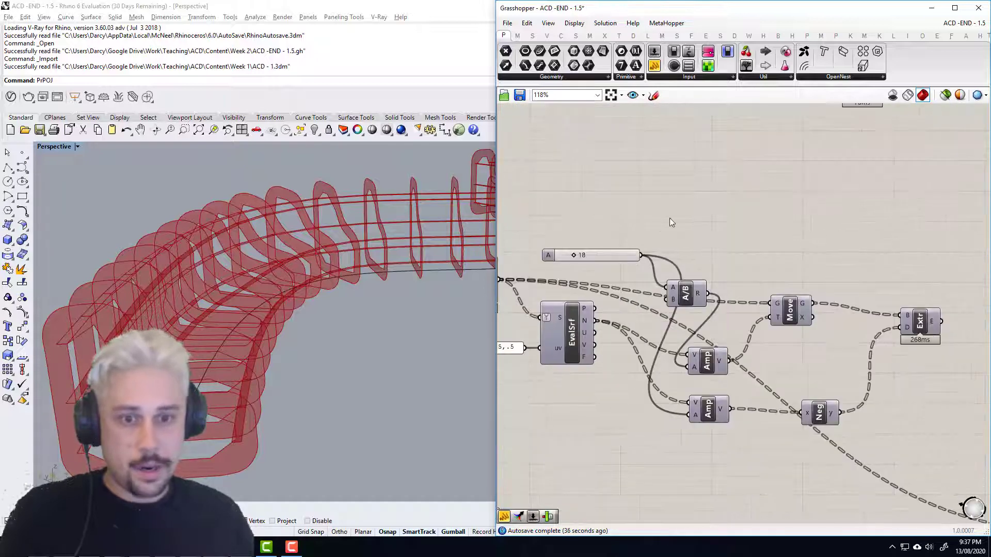
{"action": "double_click", "coordinate": [671, 218]}
{"action": "type", "text": "nu"}
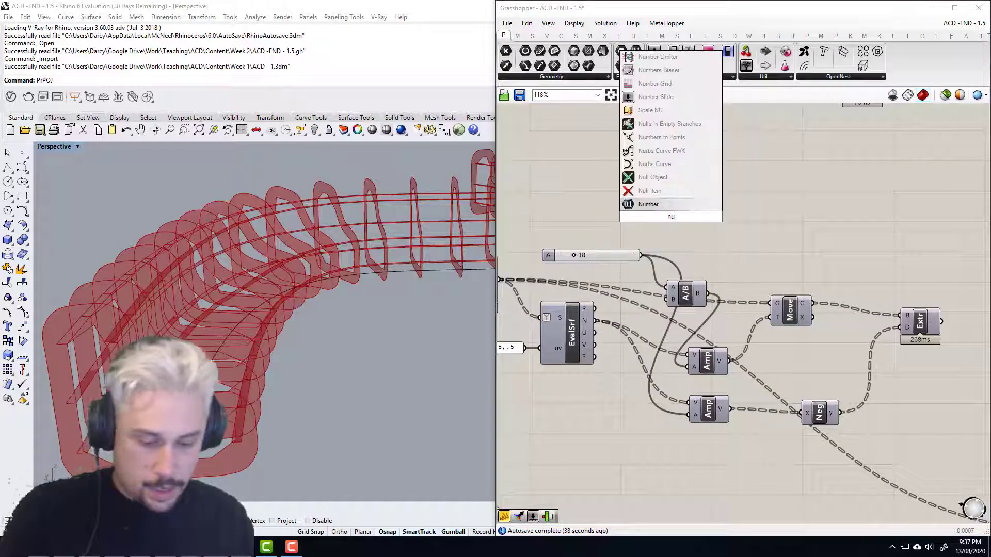
{"action": "key", "text": "Return"}
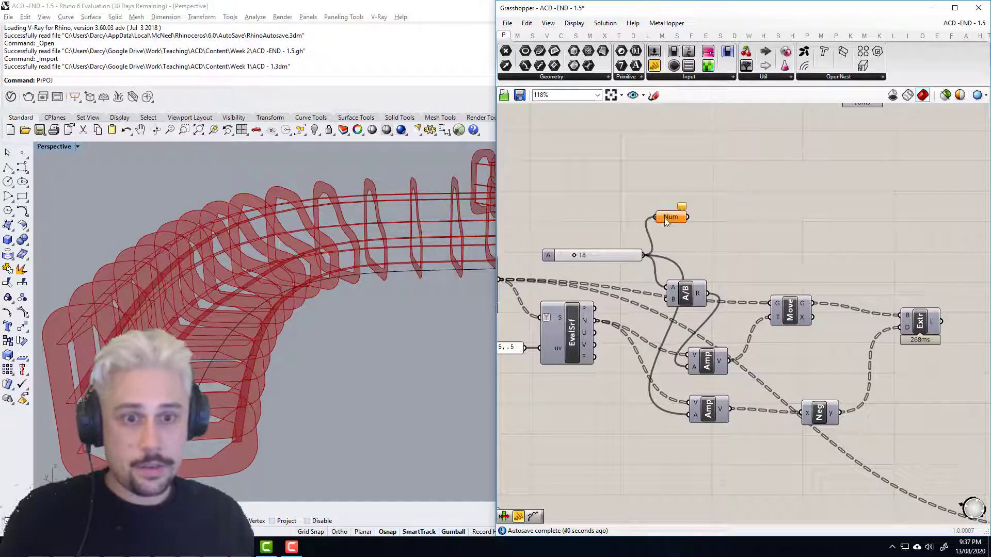
{"action": "left_click_drag", "start_coordinate": [664, 218], "coordinate": [665, 217]}
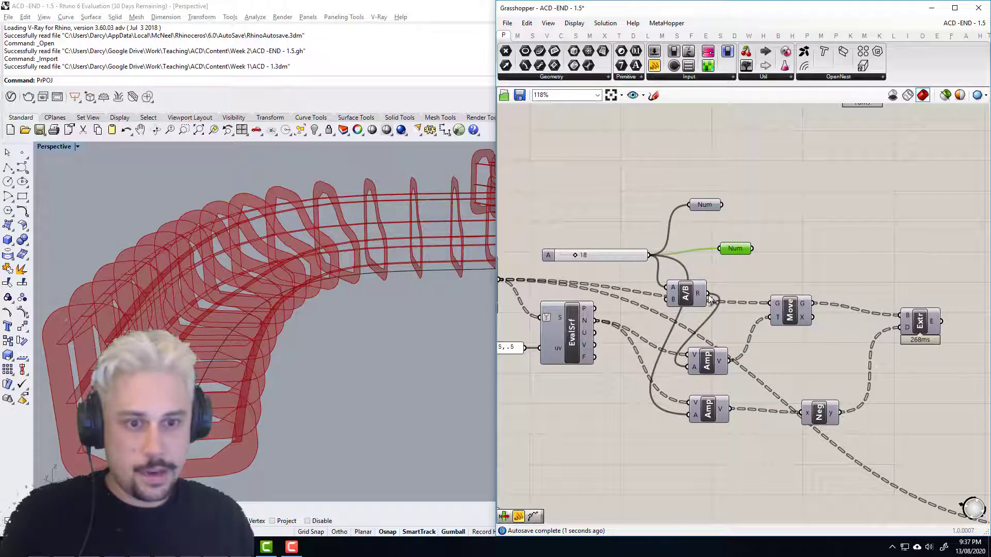
{"action": "right_click", "coordinate": [712, 210]}
Step: Rename the Number parameter on the slider to Ply and the one on the division result to Ply/2
{"action": "scroll", "coordinate": [707, 209], "scroll_direction": "up", "scroll_amount": 3}
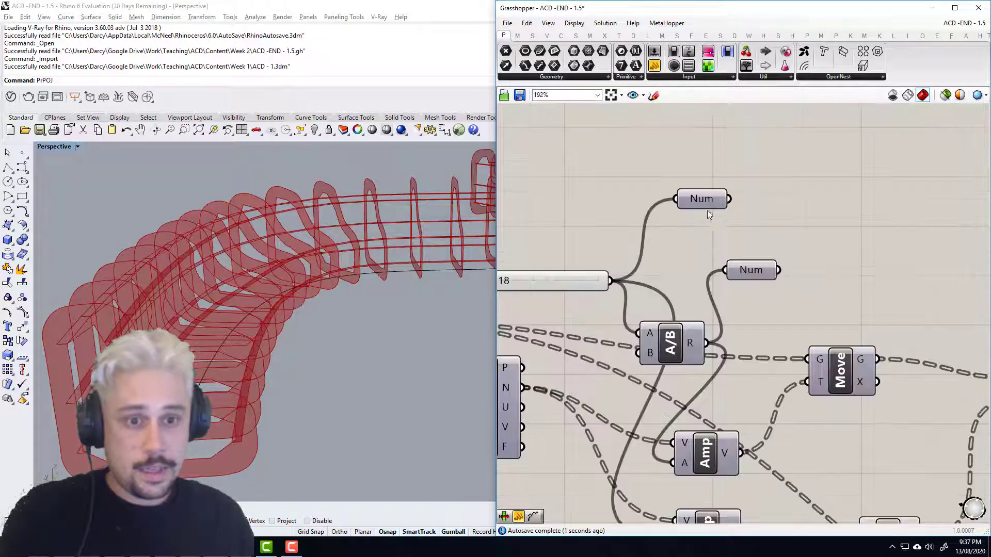
{"action": "right_click", "coordinate": [706, 197]}
{"action": "double_click", "coordinate": [744, 203]}
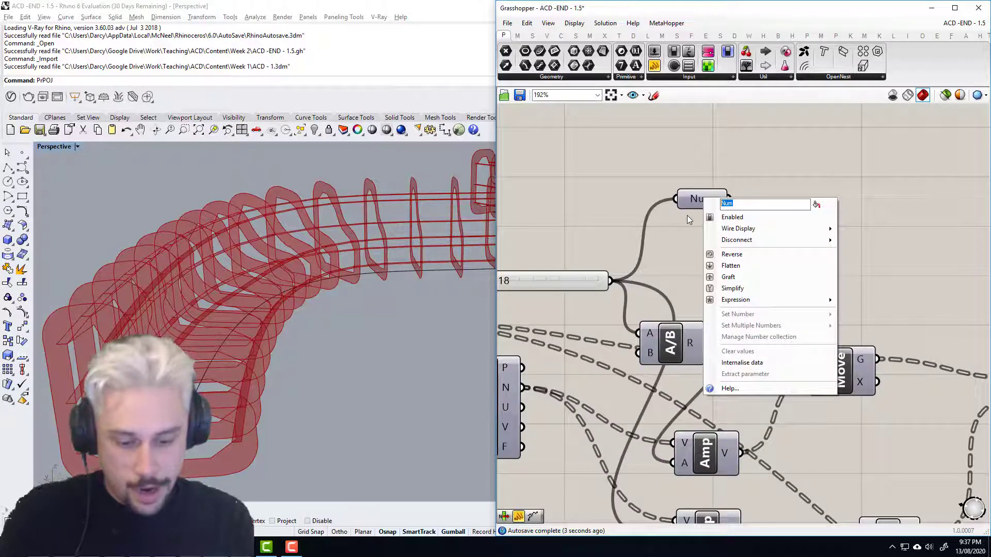
{"action": "type", "text": "Ply"}
{"action": "key", "text": "Return"}
{"action": "right_click", "coordinate": [754, 270]}
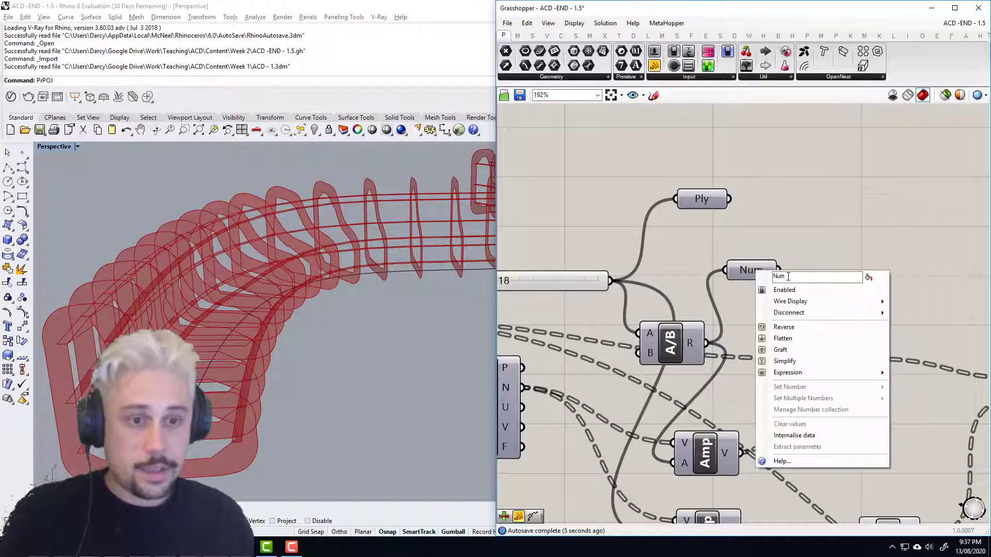
{"action": "type", "text": "Ply/2"}
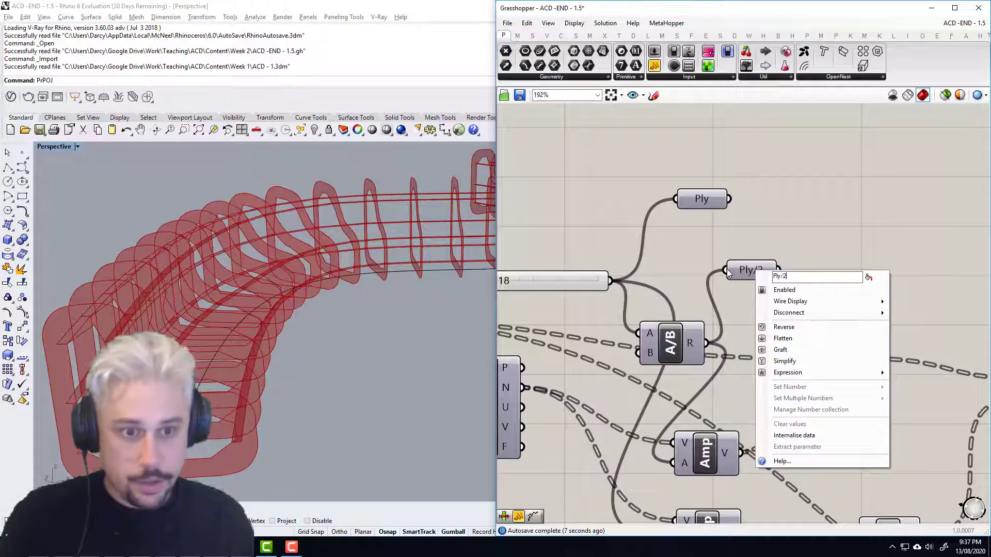
{"action": "key", "text": "Return"}
Step: Rearrange the Ply and Ply/2 parameters and the thickness slider so they sit clear above the division component
{"action": "left_click_drag", "start_coordinate": [901, 312], "coordinate": [707, 164]}
{"action": "left_click_drag", "start_coordinate": [719, 202], "coordinate": [769, 222]}
{"action": "mouse_move", "coordinate": [692, 335]}
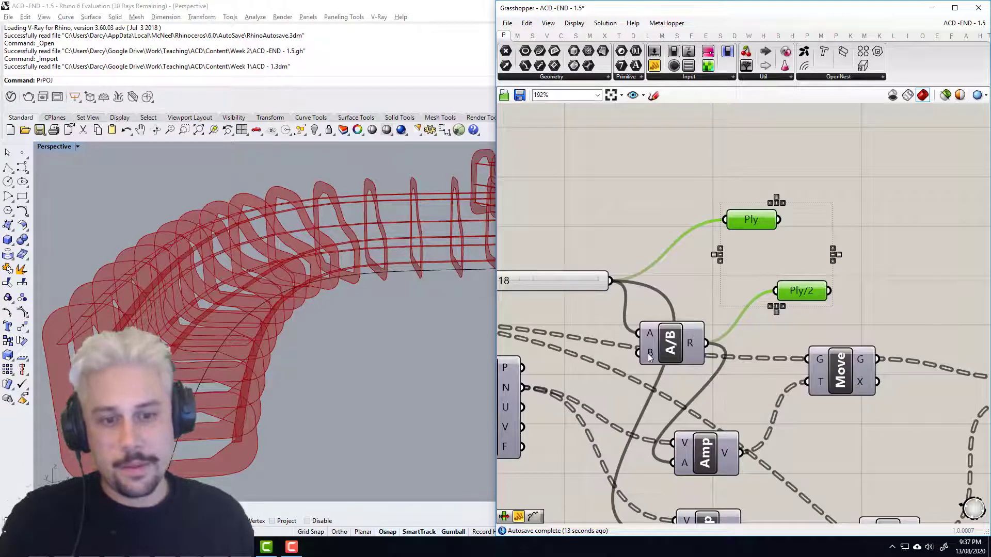
{"action": "left_click", "coordinate": [800, 265]}
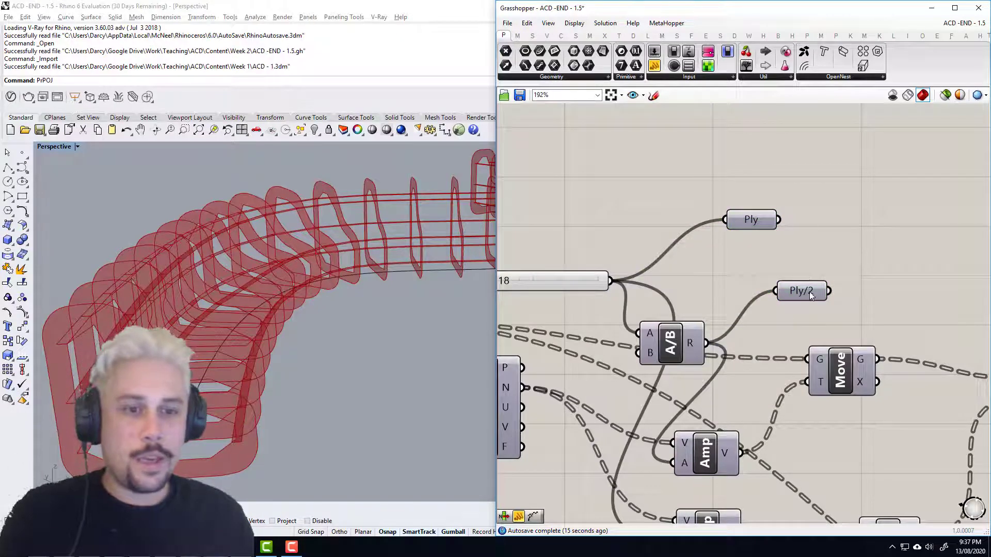
{"action": "scroll", "coordinate": [848, 356], "scroll_direction": "down", "scroll_amount": 3}
{"action": "left_click_drag", "start_coordinate": [653, 302], "coordinate": [675, 273]}
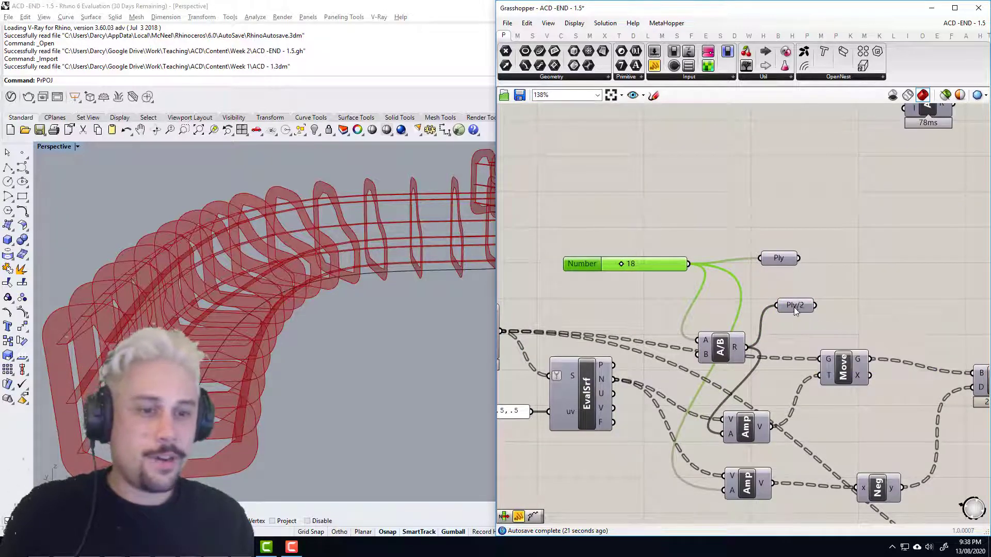
Step: Move the Ply and Ply/2 parameters across the definition and place them just below the Merge that feeds the Loft
{"action": "scroll", "coordinate": [810, 309], "scroll_direction": "up", "scroll_amount": 3}
{"action": "left_click_drag", "start_coordinate": [837, 320], "coordinate": [748, 211]}
{"action": "scroll", "coordinate": [628, 249], "scroll_direction": "down", "scroll_amount": 8}
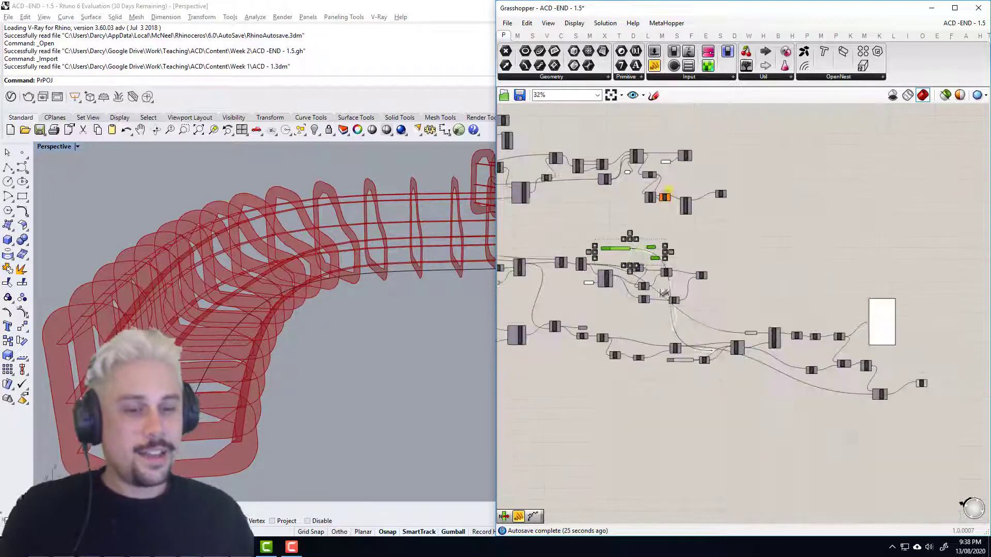
{"action": "scroll", "coordinate": [672, 234], "scroll_direction": "up", "scroll_amount": 4}
{"action": "left_click_drag", "start_coordinate": [699, 244], "coordinate": [635, 284]}
{"action": "scroll", "coordinate": [645, 281], "scroll_direction": "down", "scroll_amount": 5}
{"action": "scroll", "coordinate": [651, 290], "scroll_direction": "up", "scroll_amount": 6}
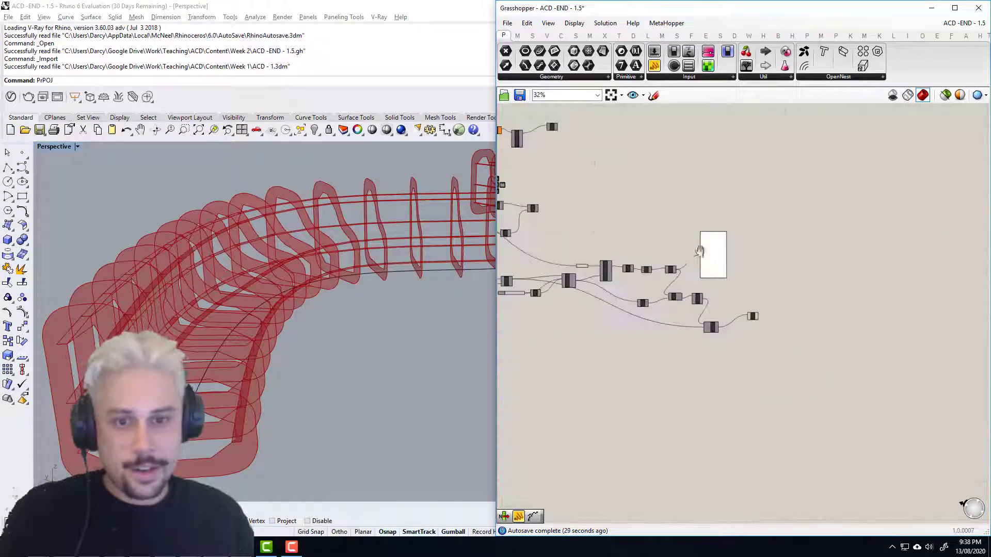
{"action": "scroll", "coordinate": [568, 231], "scroll_direction": "down", "scroll_amount": 6}
{"action": "left_click_drag", "start_coordinate": [568, 231], "coordinate": [765, 410]}
{"action": "scroll", "coordinate": [764, 343], "scroll_direction": "up", "scroll_amount": 5}
{"action": "right_click_drag", "start_coordinate": [812, 387], "coordinate": [777, 373]}
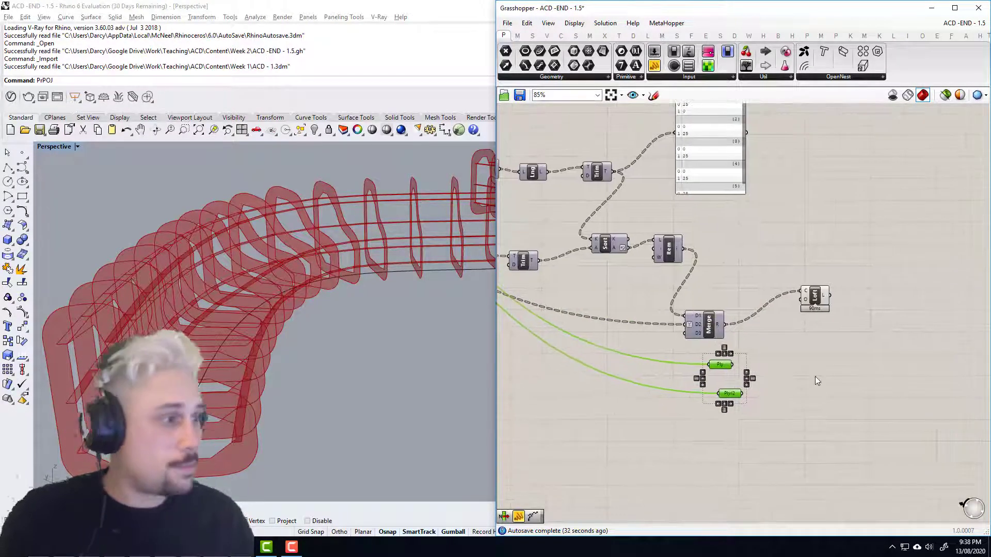
{"action": "left_click", "coordinate": [832, 377]}
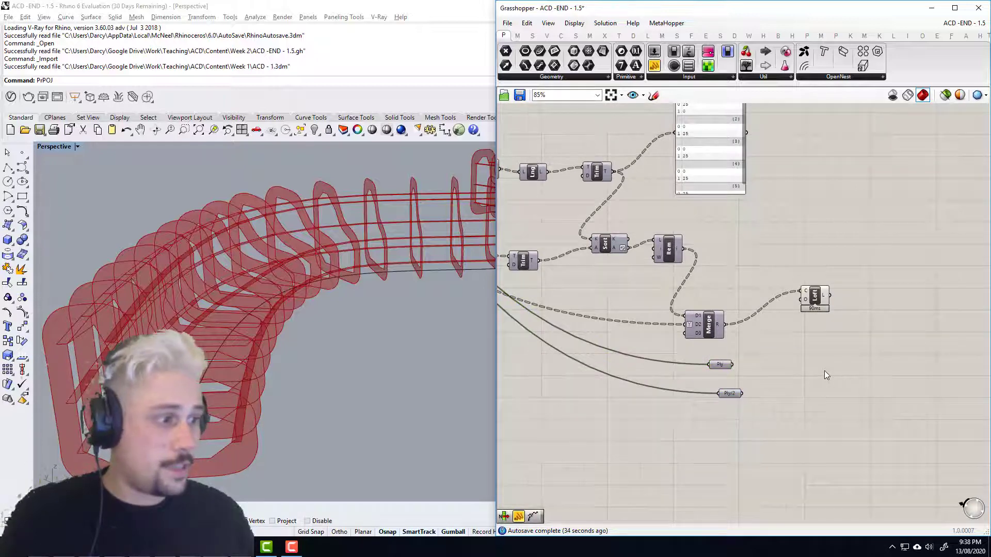
Step: Duplicate the ribs' thickness chain (A/B, both Amplitudes, Move, Negative and Extrude) and place the copy beside the strips' Loft
{"action": "scroll", "coordinate": [825, 371], "scroll_direction": "down", "scroll_amount": 5}
{"action": "scroll", "coordinate": [592, 242], "scroll_direction": "up", "scroll_amount": 2}
{"action": "scroll", "coordinate": [592, 242], "scroll_direction": "up", "scroll_amount": 5}
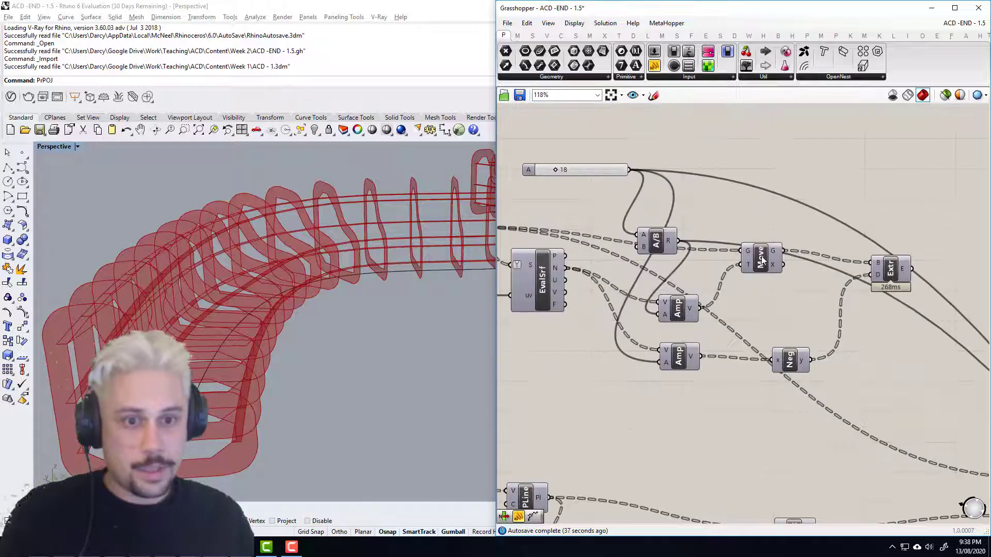
{"action": "left_click", "coordinate": [757, 259]}
{"action": "right_click_drag", "start_coordinate": [867, 270], "coordinate": [836, 264]}
{"action": "left_click", "coordinate": [836, 265], "text": "shift"}
{"action": "left_click_drag", "start_coordinate": [849, 369], "coordinate": [916, 379], "text": "shift"}
{"action": "scroll", "coordinate": [622, 240], "scroll_direction": "down", "scroll_amount": 6}
{"action": "scroll", "coordinate": [898, 381], "scroll_direction": "up", "scroll_amount": 4}
{"action": "right_click_drag", "start_coordinate": [937, 341], "coordinate": [784, 336]}
{"action": "left_click", "coordinate": [790, 328]}
{"action": "scroll", "coordinate": [707, 335], "scroll_direction": "up", "scroll_amount": 2}
{"action": "left_click_drag", "start_coordinate": [772, 353], "coordinate": [760, 348]}
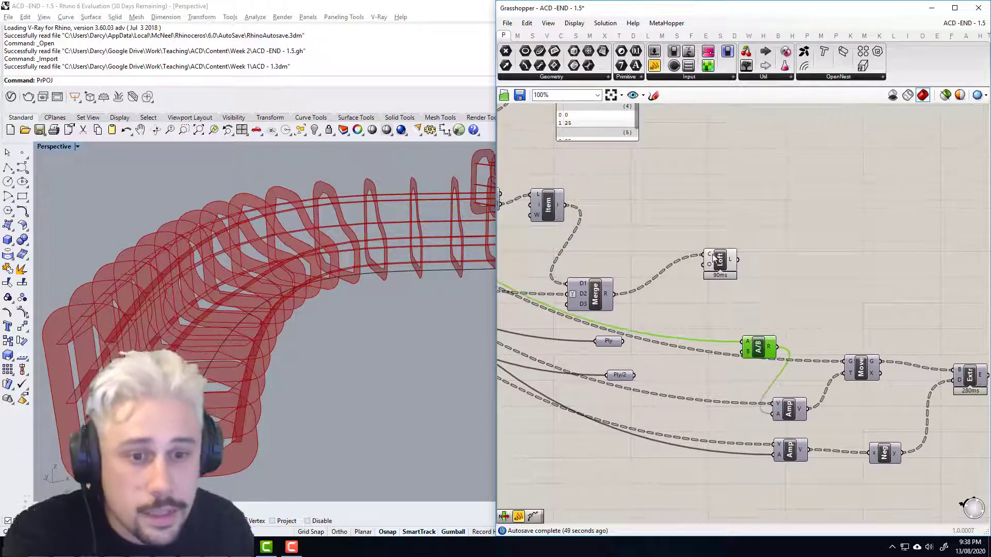
Step: Feed the Loft result into the copied Move's geometry and add a Unit Z vector component near the copied Amplitudes
{"action": "left_click_drag", "start_coordinate": [738, 260], "coordinate": [845, 362]}
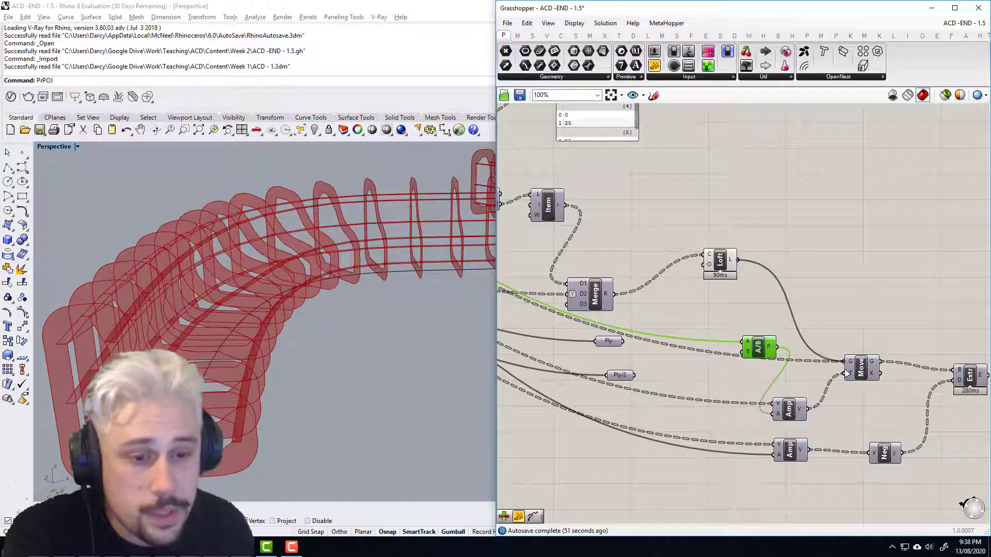
{"action": "double_click", "coordinate": [722, 418]}
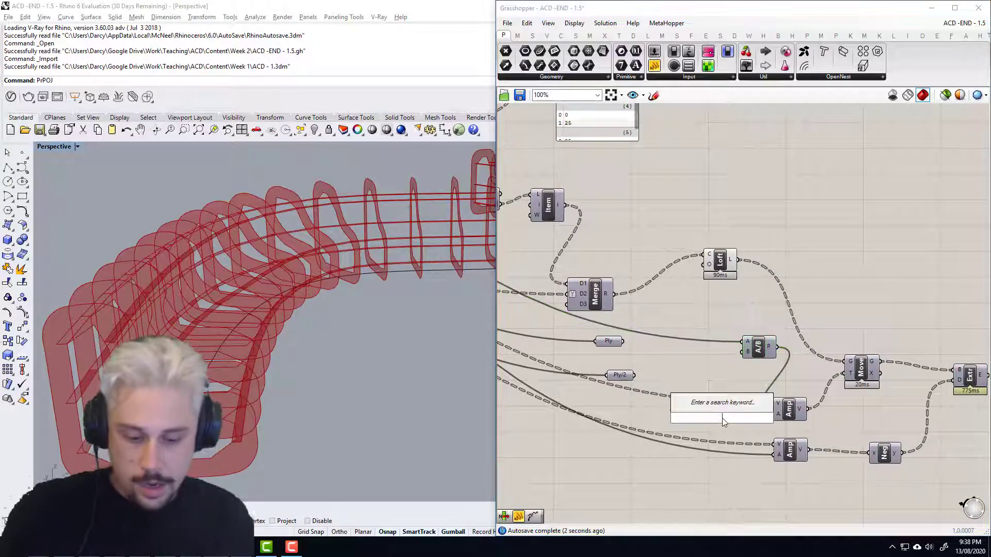
{"action": "type", "text": "z"}
{"action": "key", "text": "Return"}
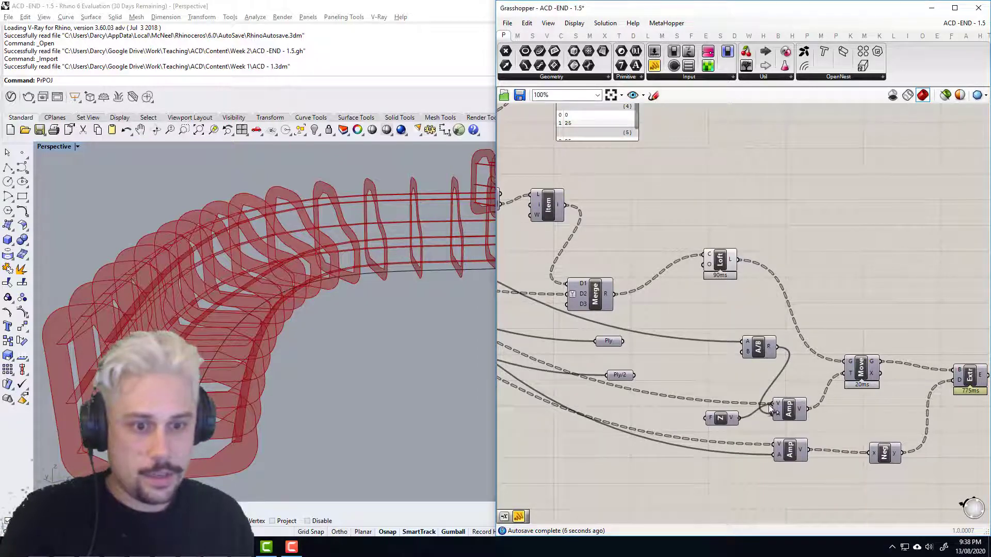
Step: Use the Unit Z vector as the vector input of both copied Amplitude components, replacing the surface normals
{"action": "left_click_drag", "start_coordinate": [770, 407], "coordinate": [771, 408]}
{"action": "right_click_drag", "start_coordinate": [755, 433], "coordinate": [704, 405]}
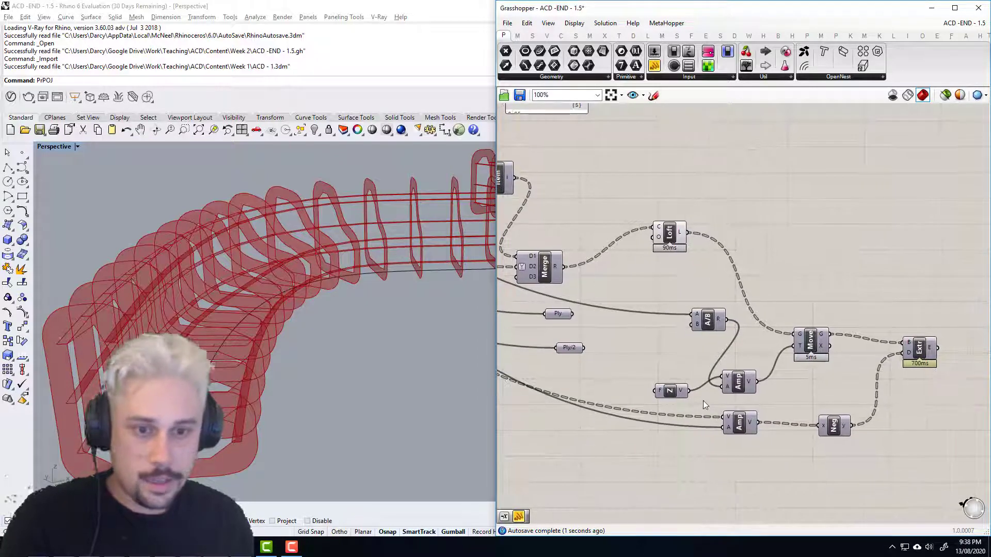
{"action": "left_click_drag", "start_coordinate": [688, 391], "coordinate": [723, 417]}
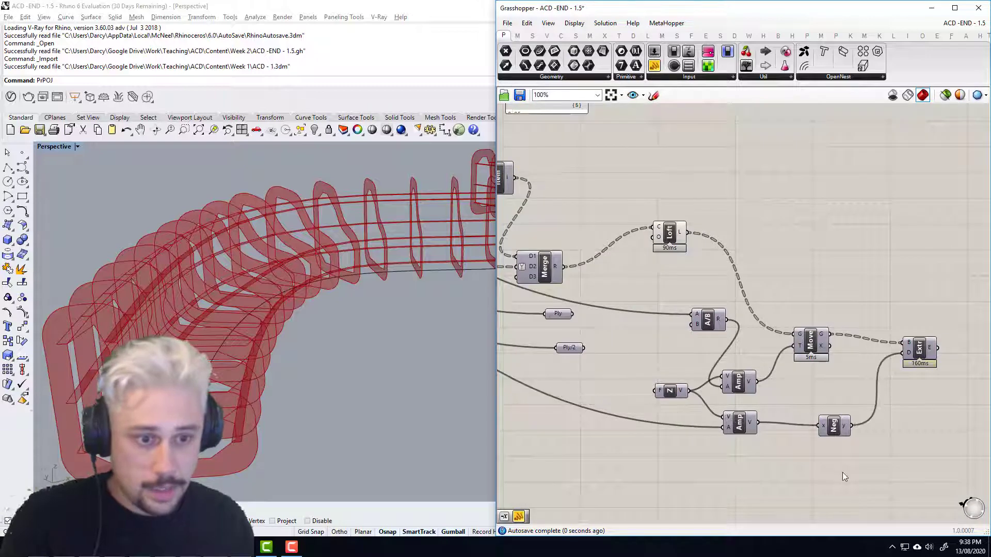
Step: Turn on the preview of the strips' Extrude and inspect the thickened strips where they cross the ribs
{"action": "left_click", "coordinate": [918, 356]}
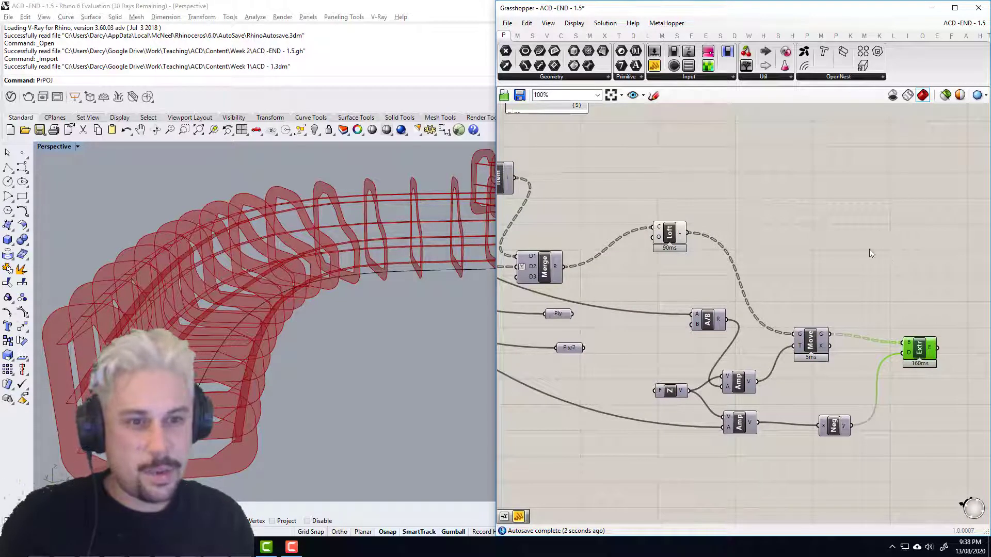
{"action": "middle_click", "coordinate": [869, 250]}
{"action": "left_click", "coordinate": [887, 253]}
{"action": "right_click_drag", "start_coordinate": [267, 277], "coordinate": [267, 278], "text": "shift"}
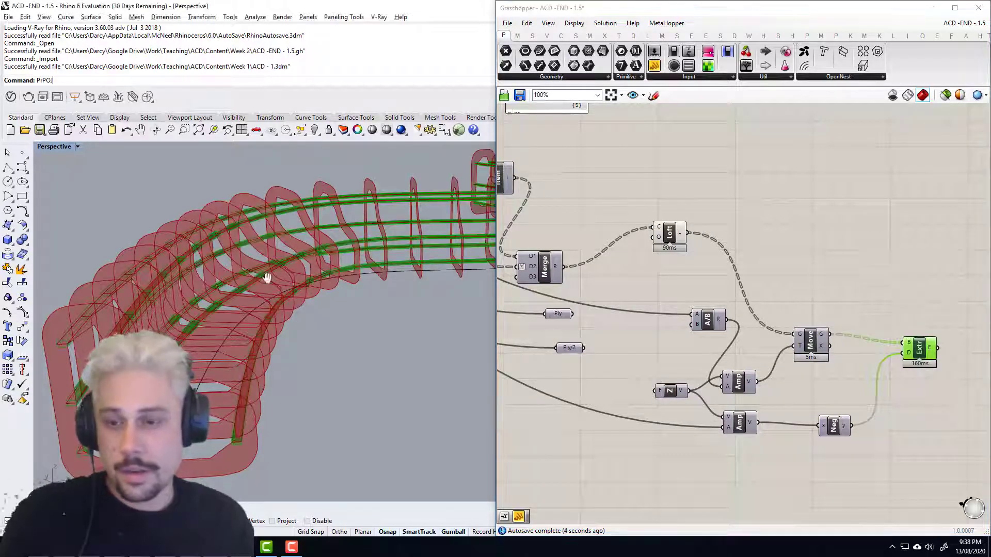
{"action": "scroll", "coordinate": [227, 317], "scroll_direction": "up", "scroll_amount": 6}
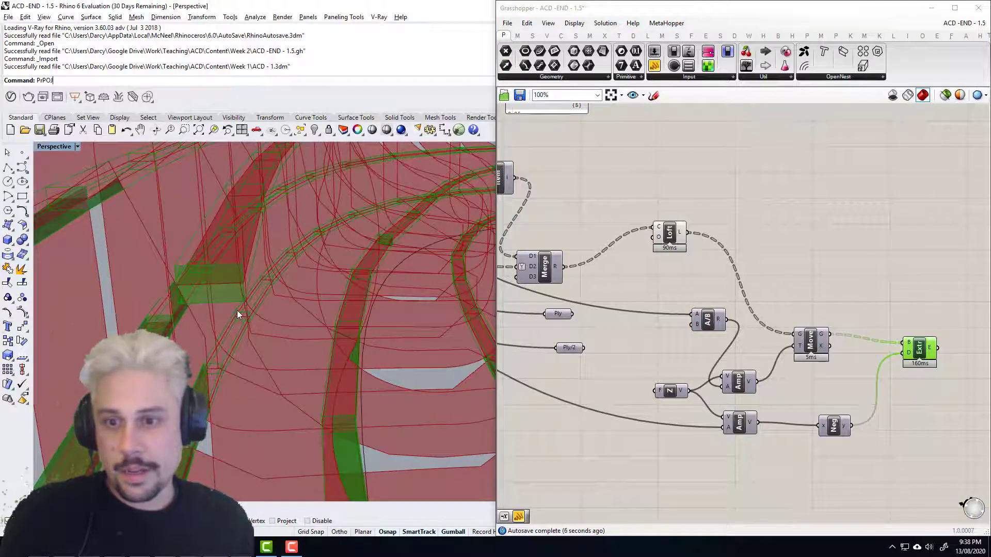
{"action": "scroll", "coordinate": [237, 312], "scroll_direction": "down", "scroll_amount": 7}
{"action": "right_click_drag", "start_coordinate": [150, 309], "coordinate": [258, 289]}
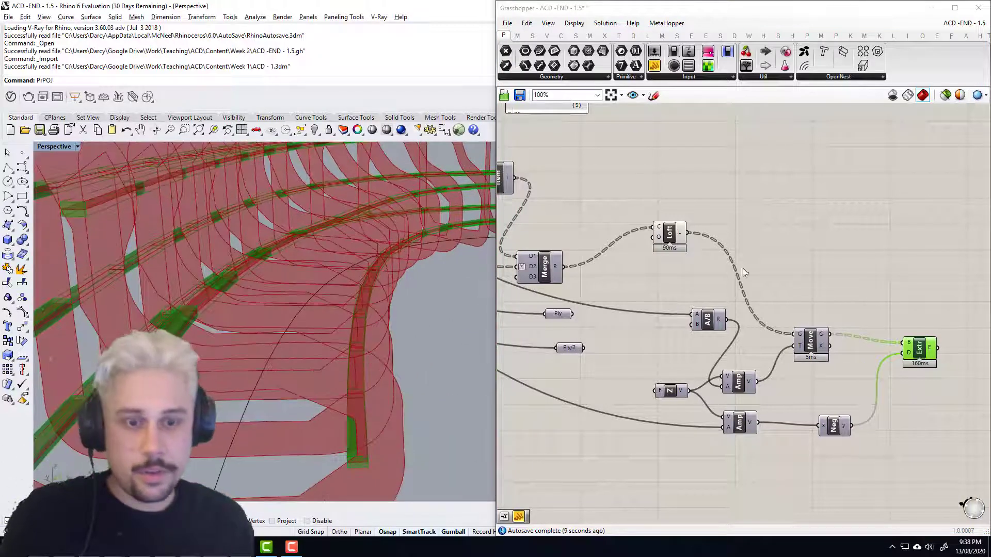
Step: Temporarily preview only selected components to check the Loft, Move and Extrude in turn, and restore the full preview
{"action": "left_click_drag", "start_coordinate": [669, 234], "coordinate": [675, 247]}
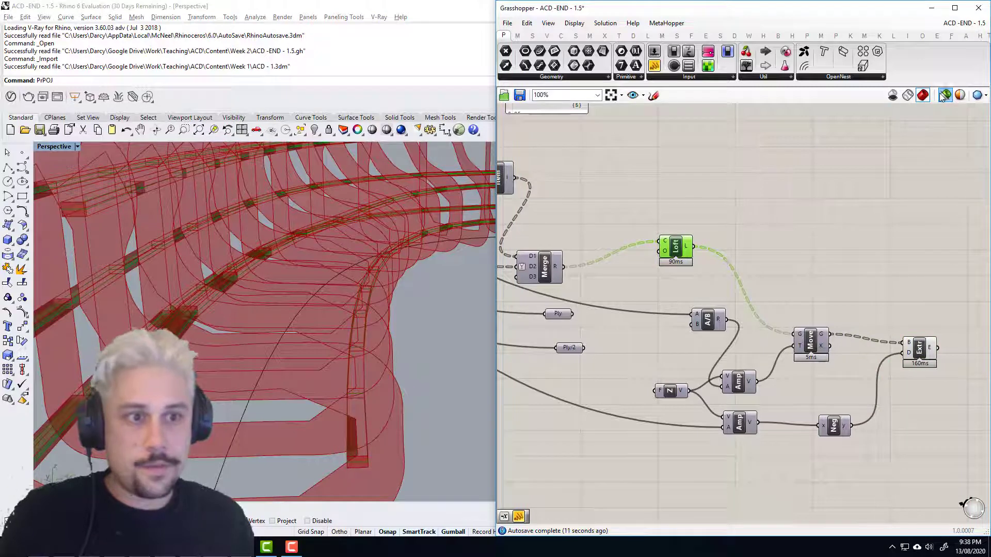
{"action": "left_click", "coordinate": [944, 96]}
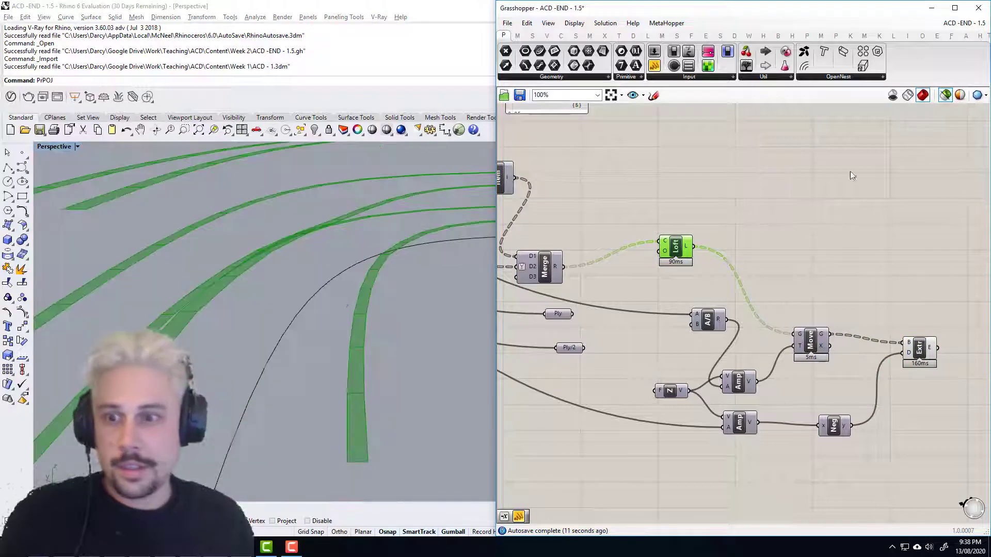
{"action": "left_click", "coordinate": [807, 347]}
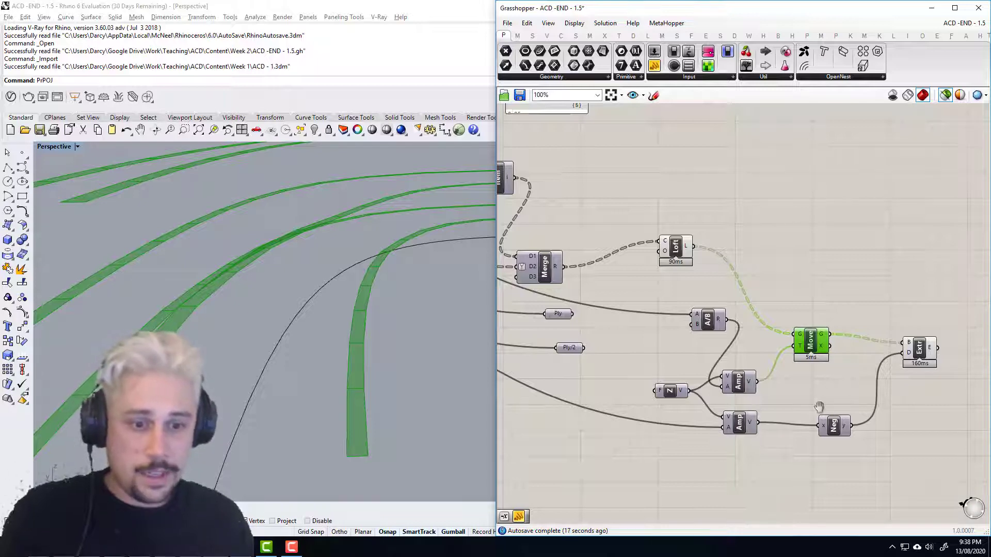
{"action": "right_click_drag", "start_coordinate": [784, 384], "coordinate": [759, 372]}
{"action": "left_click", "coordinate": [712, 372]}
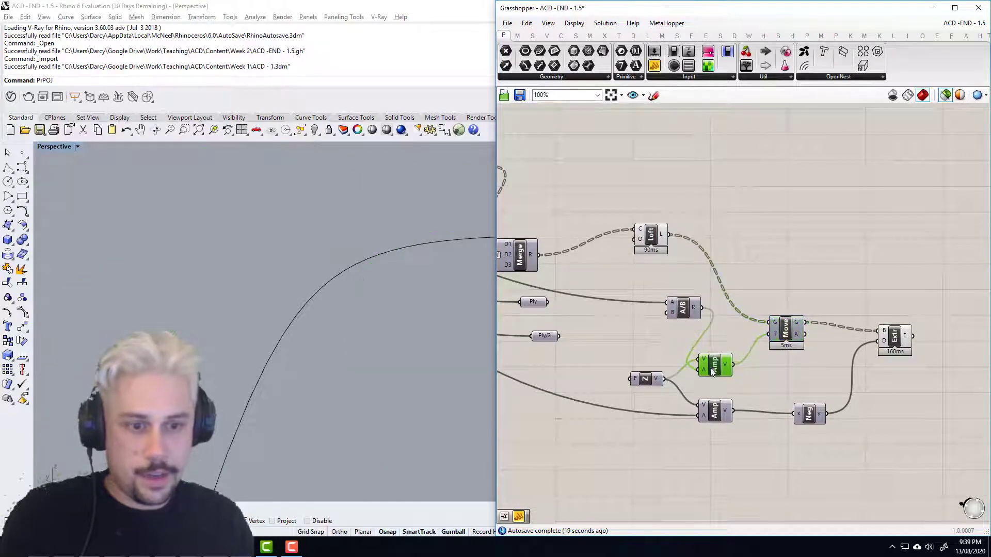
{"action": "left_click", "coordinate": [891, 349]}
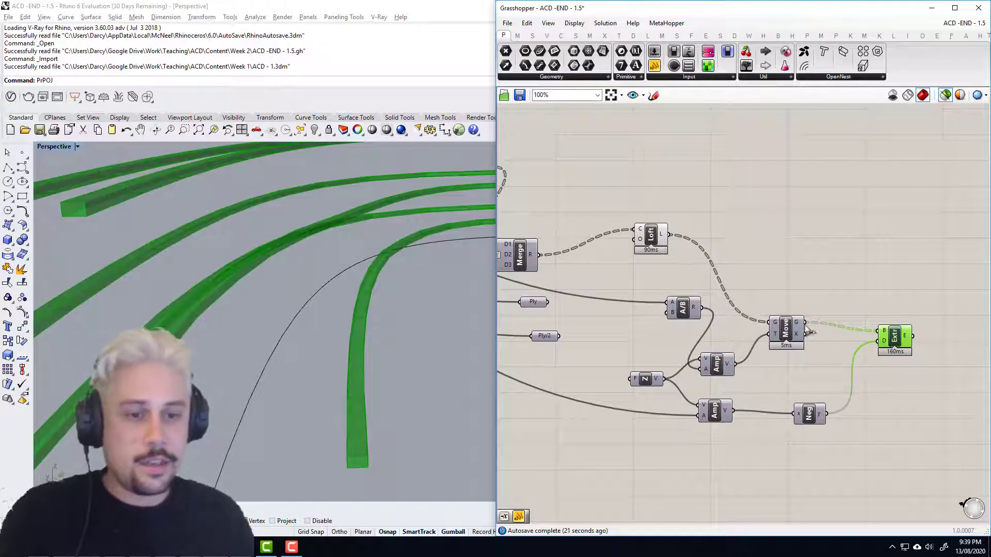
{"action": "scroll", "coordinate": [304, 263], "scroll_direction": "down", "scroll_amount": 5}
{"action": "right_click_drag", "start_coordinate": [304, 264], "coordinate": [300, 284]}
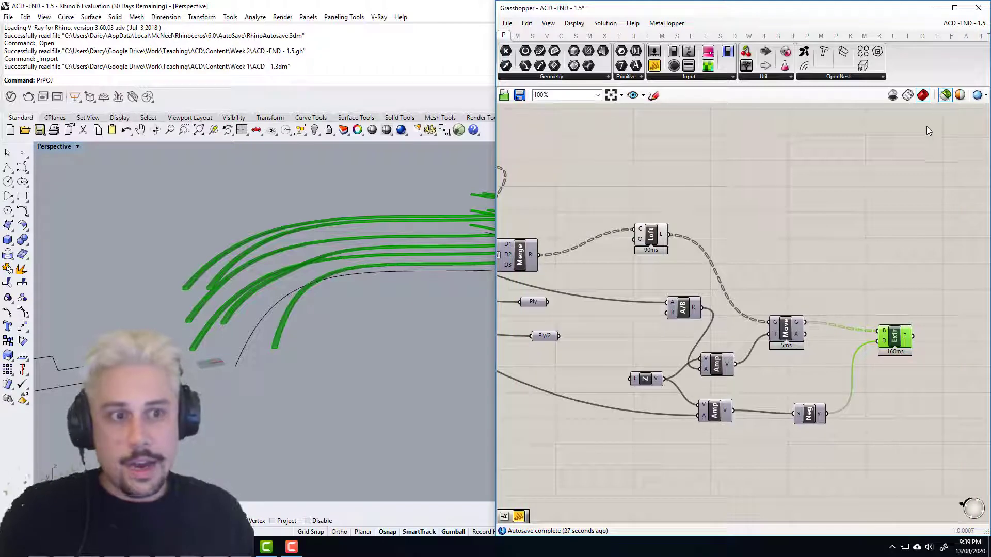
{"action": "scroll", "coordinate": [877, 175], "scroll_direction": "down", "scroll_amount": 2}
{"action": "left_click", "coordinate": [880, 185]}
{"action": "left_click", "coordinate": [946, 96]}
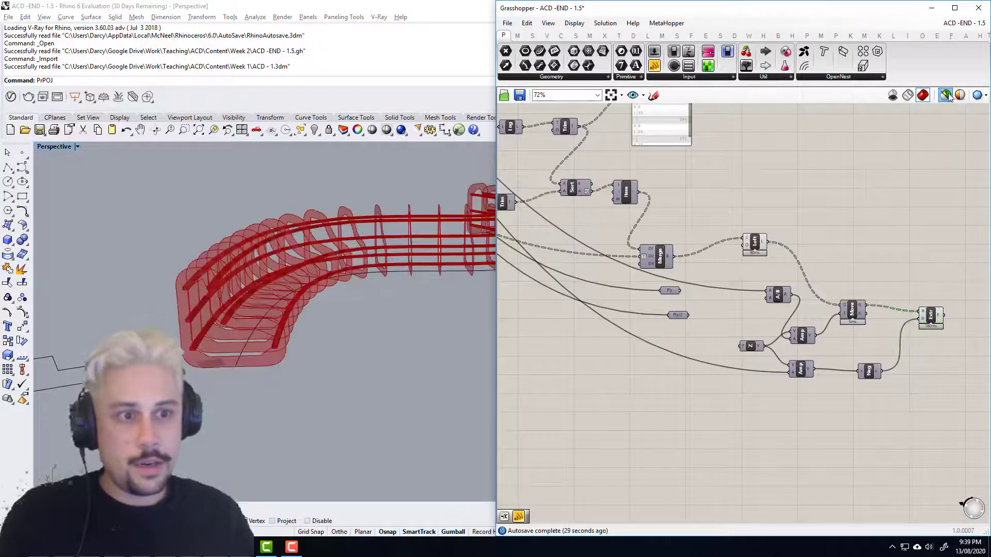
Step: Turn on the preview of the Extrude component that gives the ribs their thickness
{"action": "right_click_drag", "start_coordinate": [365, 329], "coordinate": [258, 351]}
{"action": "scroll", "coordinate": [723, 256], "scroll_direction": "down", "scroll_amount": 3}
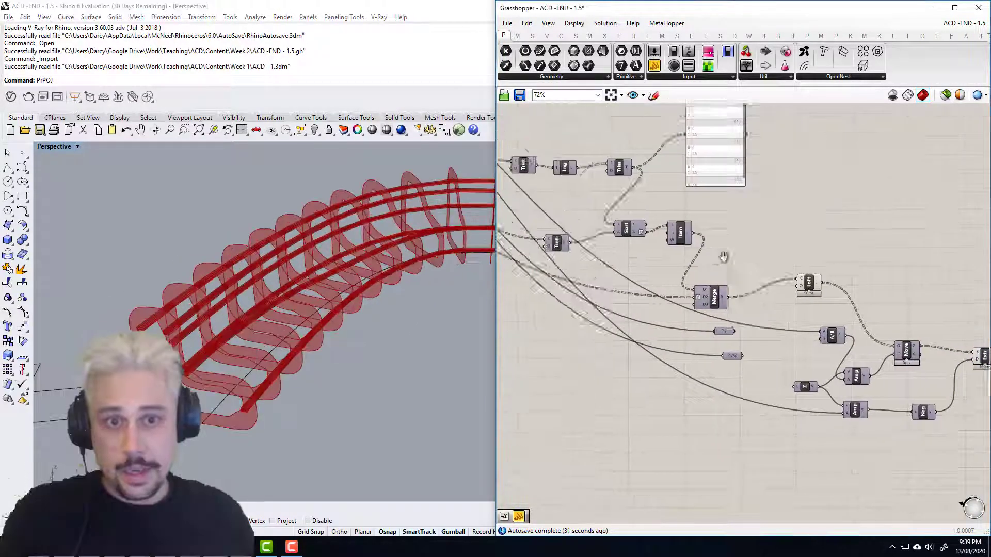
{"action": "right_click_drag", "start_coordinate": [582, 207], "coordinate": [746, 252]}
{"action": "scroll", "coordinate": [560, 178], "scroll_direction": "up", "scroll_amount": 4}
{"action": "right_click_drag", "start_coordinate": [560, 178], "coordinate": [649, 218]}
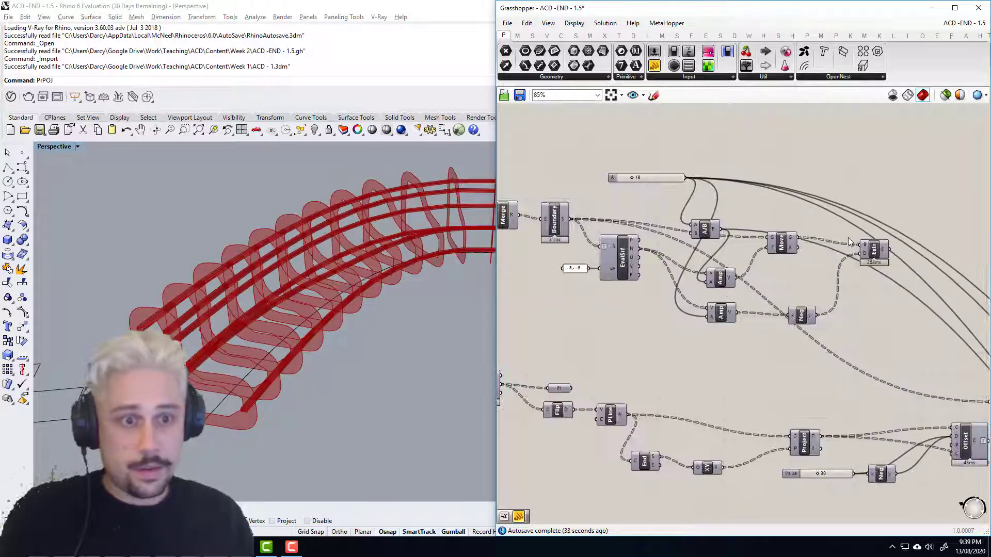
{"action": "right_click", "coordinate": [863, 181]}
{"action": "left_click", "coordinate": [886, 186]}
{"action": "left_click", "coordinate": [855, 184]}
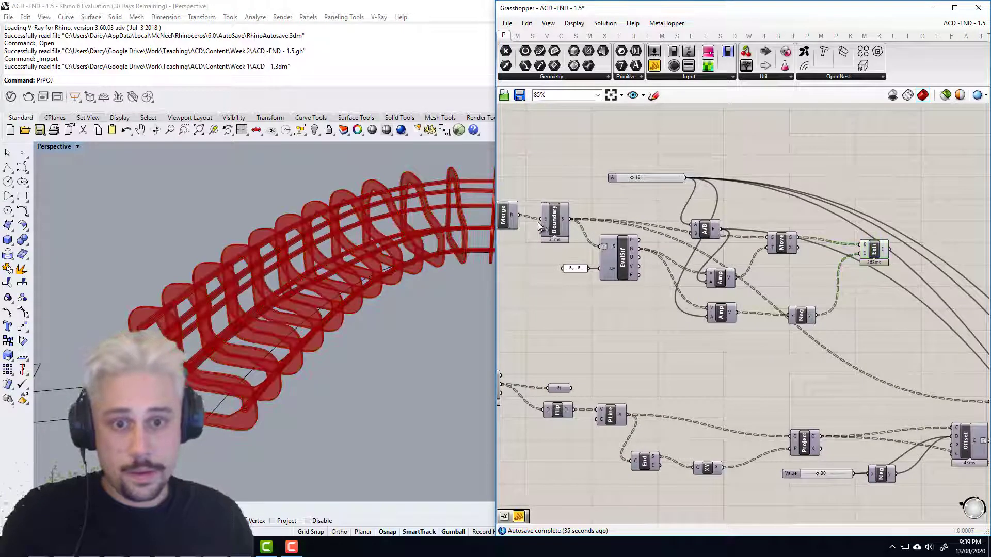
Step: Turn off the preview of the Offset component and the neighbouring component it feeds
{"action": "scroll", "coordinate": [582, 181], "scroll_direction": "down", "scroll_amount": 4}
{"action": "right_click_drag", "start_coordinate": [768, 218], "coordinate": [670, 177]}
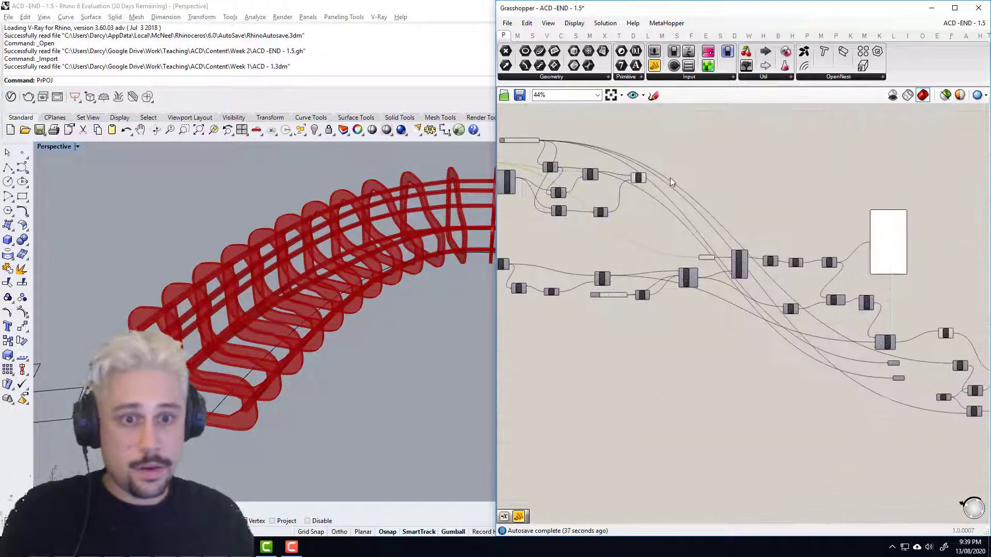
{"action": "left_click_drag", "start_coordinate": [674, 273], "coordinate": [673, 274]}
{"action": "right_click", "coordinate": [757, 203]}
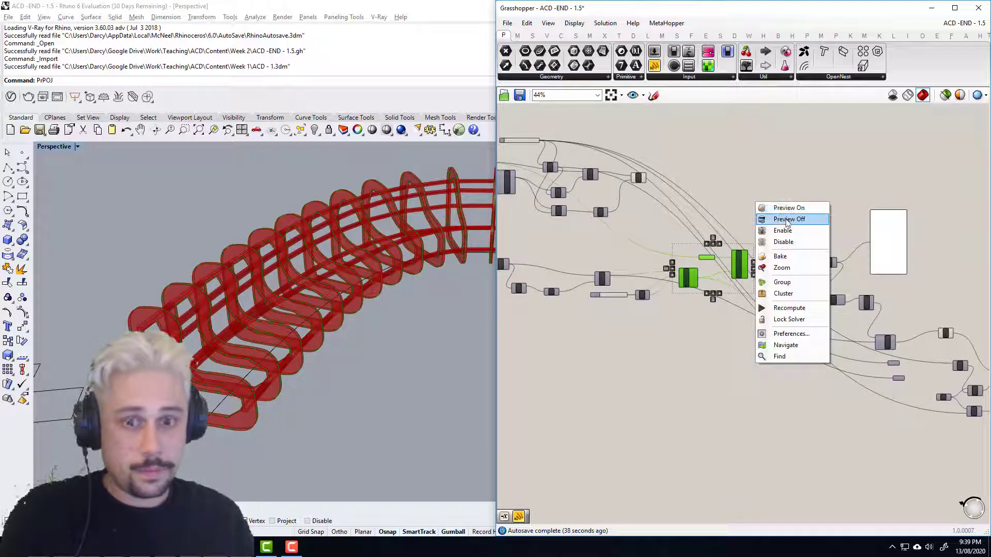
{"action": "left_click", "coordinate": [786, 219]}
Step: Turn off the preview of the strips' Loft component
{"action": "scroll", "coordinate": [764, 312], "scroll_direction": "up", "scroll_amount": 3}
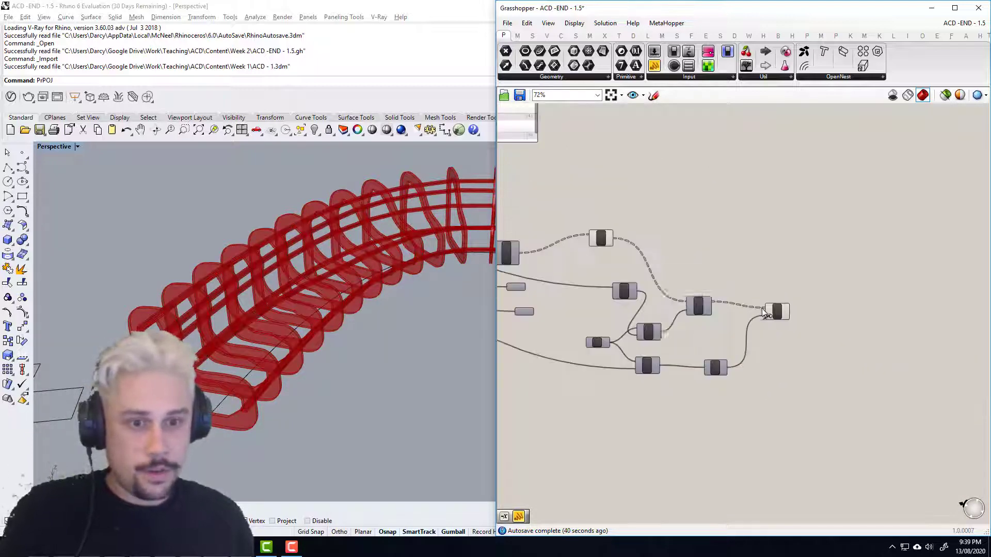
{"action": "scroll", "coordinate": [764, 313], "scroll_direction": "up", "scroll_amount": 1}
{"action": "left_click_drag", "start_coordinate": [569, 231], "coordinate": [595, 240]}
{"action": "right_click", "coordinate": [636, 220]}
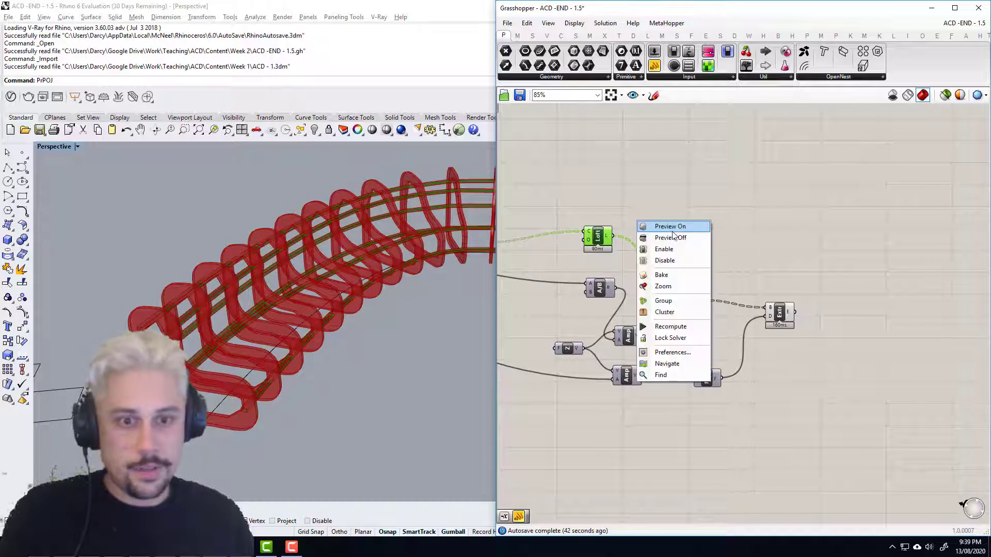
{"action": "left_click", "coordinate": [675, 238]}
Step: Examine the extruded ribs and strips from several angles and distances, including close up where they intersect
{"action": "mouse_move", "coordinate": [306, 323]}
{"action": "right_mouse_down"}
{"action": "mouse_move", "coordinate": [334, 331]}
{"action": "mouse_move", "coordinate": [355, 306]}
{"action": "mouse_move", "coordinate": [305, 315]}
{"action": "right_mouse_up"}
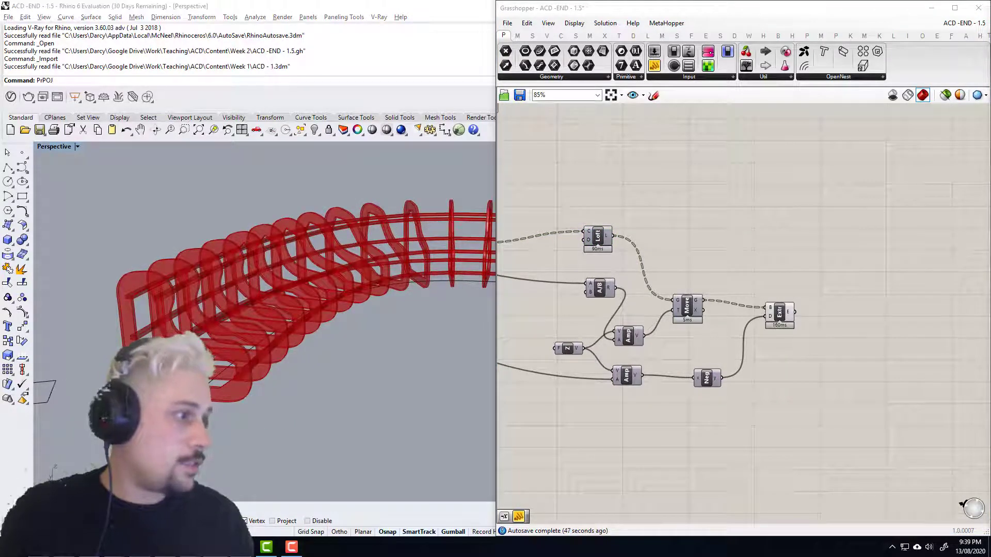
{"action": "right_click_drag", "start_coordinate": [224, 296], "coordinate": [208, 311]}
{"action": "scroll", "coordinate": [208, 311], "scroll_direction": "up", "scroll_amount": 7}
{"action": "scroll", "coordinate": [261, 339], "scroll_direction": "up", "scroll_amount": 4}
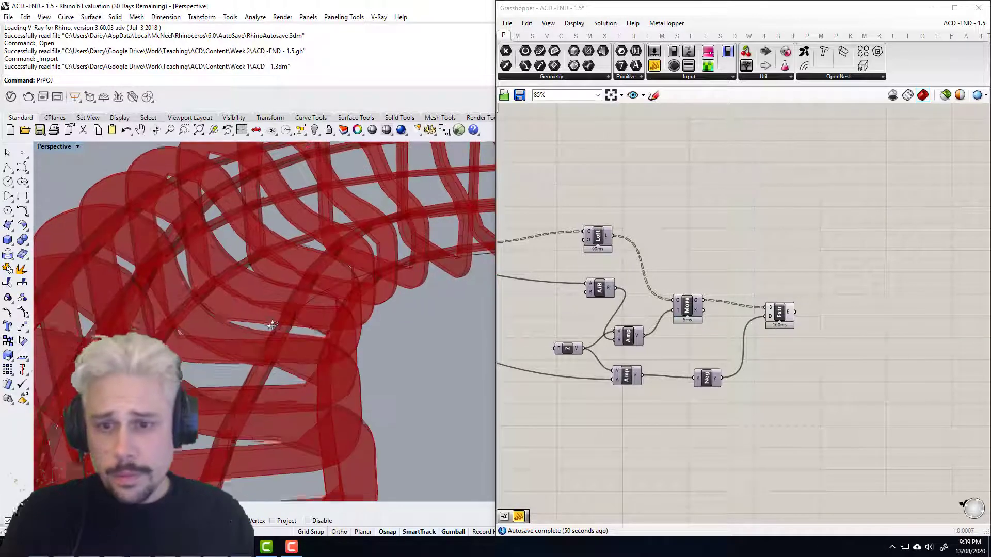
{"action": "scroll", "coordinate": [342, 238], "scroll_direction": "down", "scroll_amount": 3}
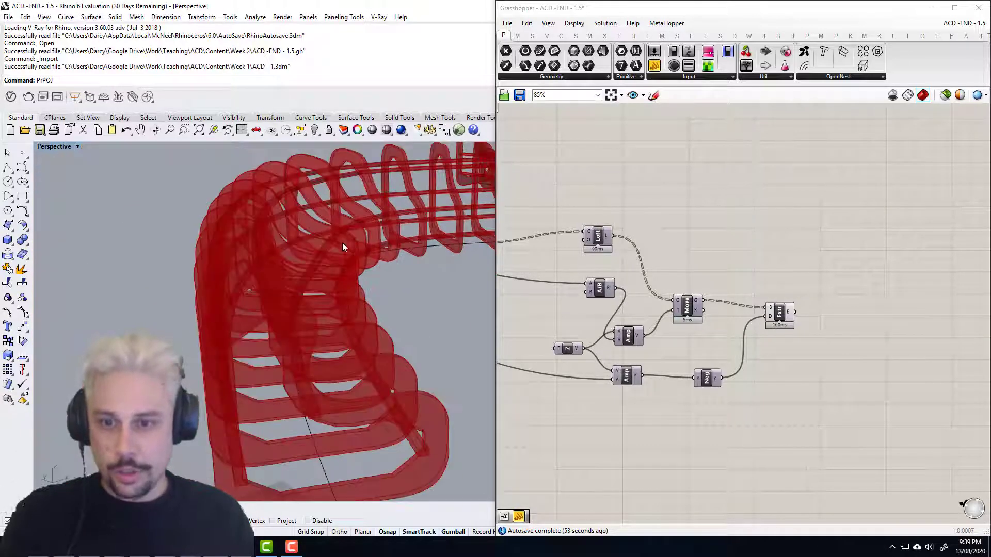
{"action": "scroll", "coordinate": [351, 230], "scroll_direction": "down", "scroll_amount": 5}
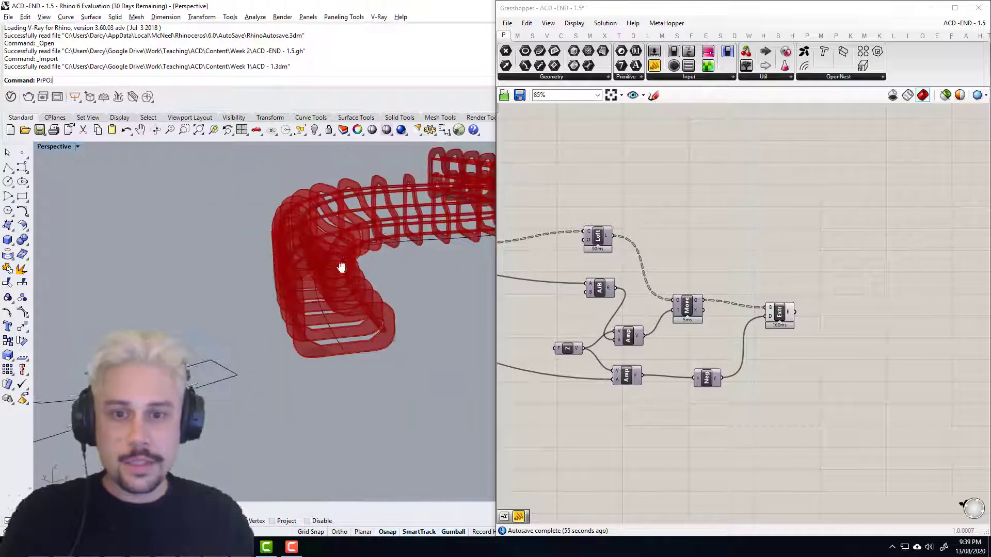
{"action": "right_click_drag", "start_coordinate": [341, 267], "coordinate": [334, 296]}
{"action": "scroll", "coordinate": [243, 273], "scroll_direction": "up", "scroll_amount": 4}
{"action": "scroll", "coordinate": [271, 237], "scroll_direction": "down", "scroll_amount": 4}
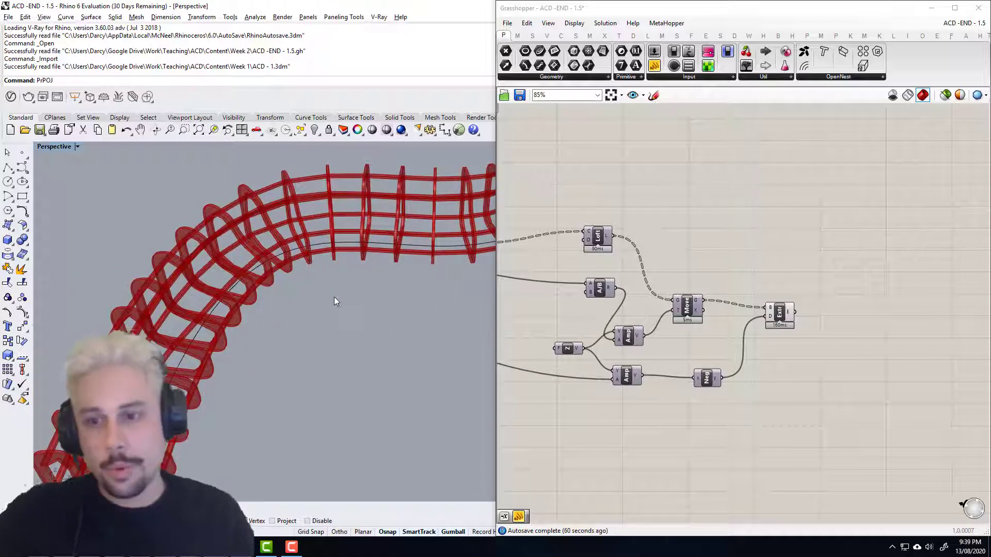
{"action": "right_click_drag", "start_coordinate": [266, 302], "coordinate": [330, 258]}
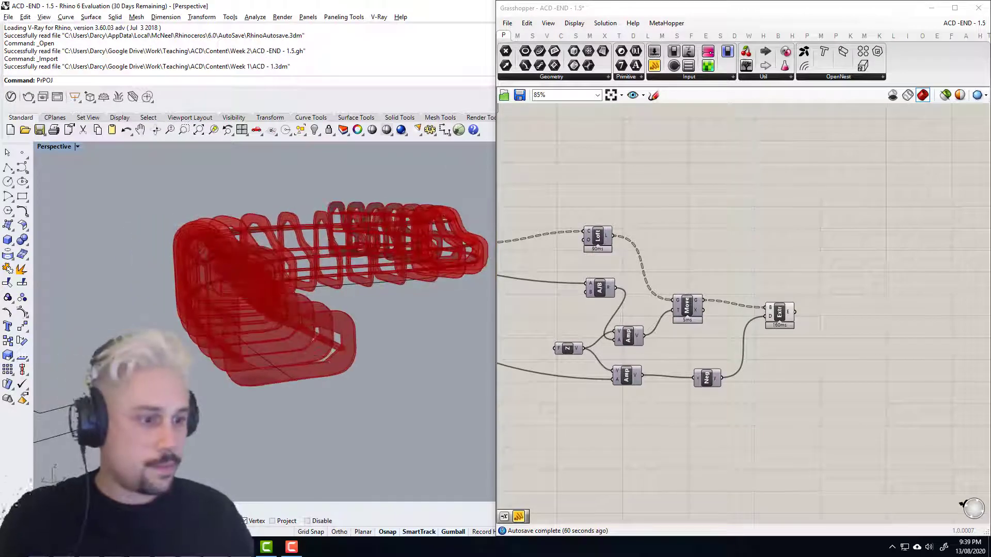